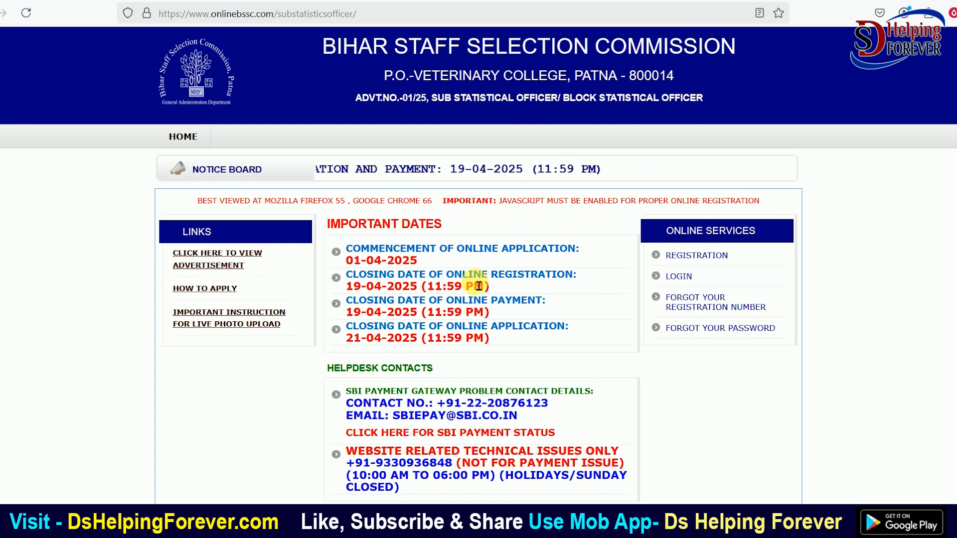
- Review the opening and closing dates for online registration, payment and application on the Sub Statistical Officer recruitment page
left_click_drag(399, 297, 524, 273)
left_click_drag(427, 301, 519, 305)
left_click(522, 308)
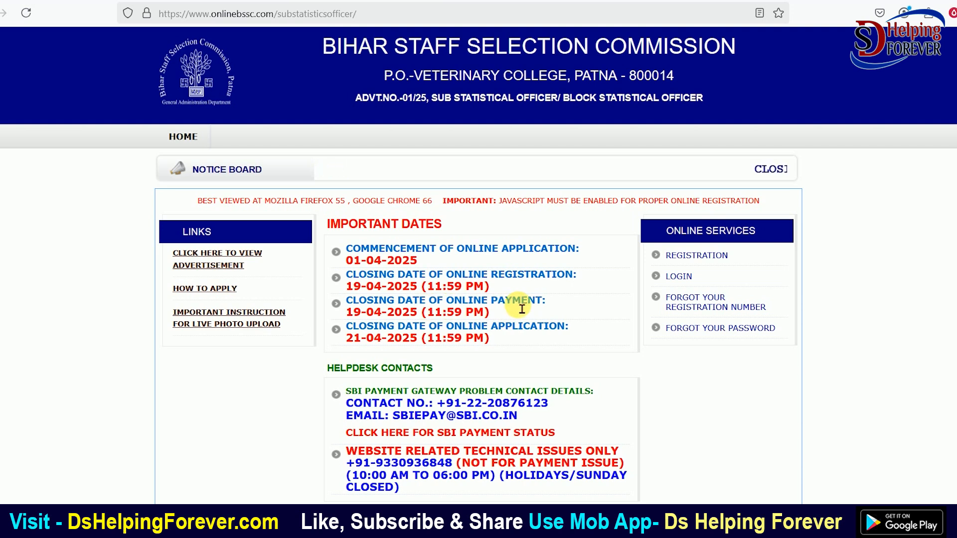
left_click_drag(405, 316, 452, 317)
left_click(452, 317)
left_click_drag(387, 331, 487, 337)
left_click(489, 339)
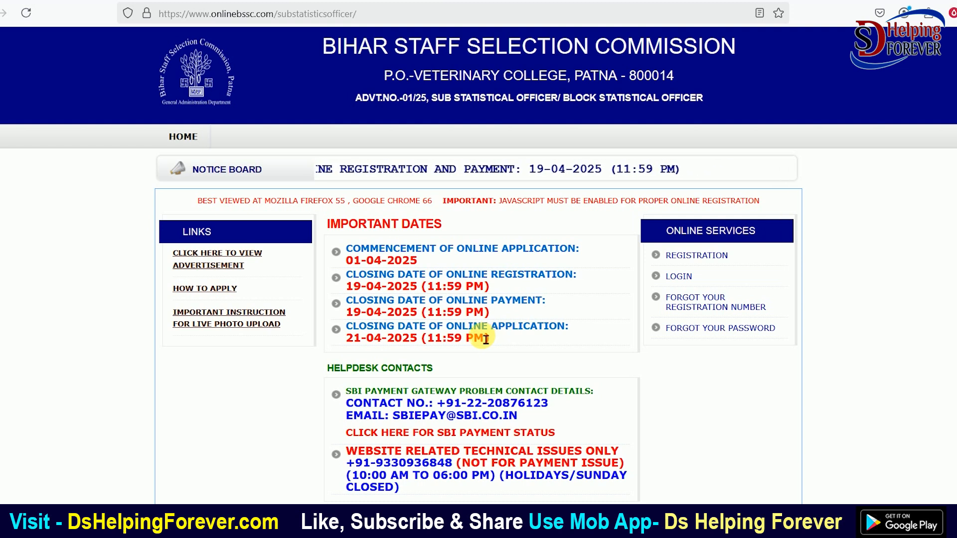
left_click_drag(361, 312, 427, 319)
left_click(427, 319)
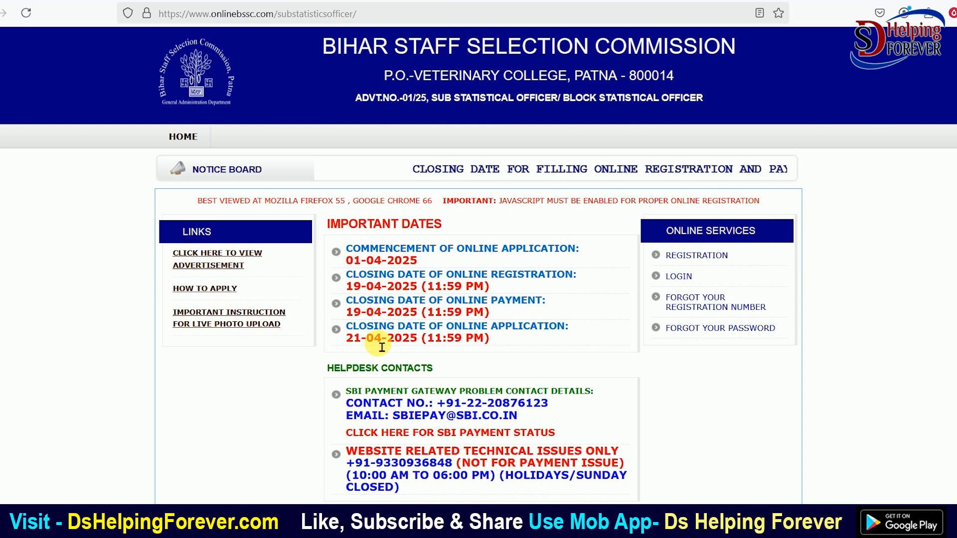
scroll(382, 348, "down", 2)
scroll(381, 346, "up", 2)
scroll(380, 401, "down", 3)
scroll(384, 353, "up", 3)
- Switch to the commission's main notice list and examine the Advt. No. 01/25 Sub Statistical Officer/Block Statistical Officer entry
key("ctrl+shift+Tab")
left_click(433, 245)
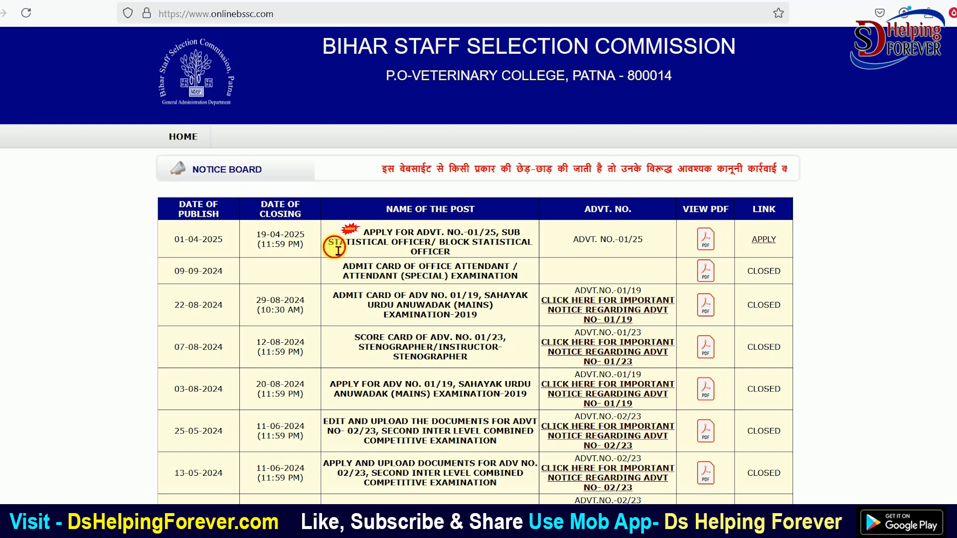
left_click_drag(330, 242, 437, 250)
left_click(442, 249)
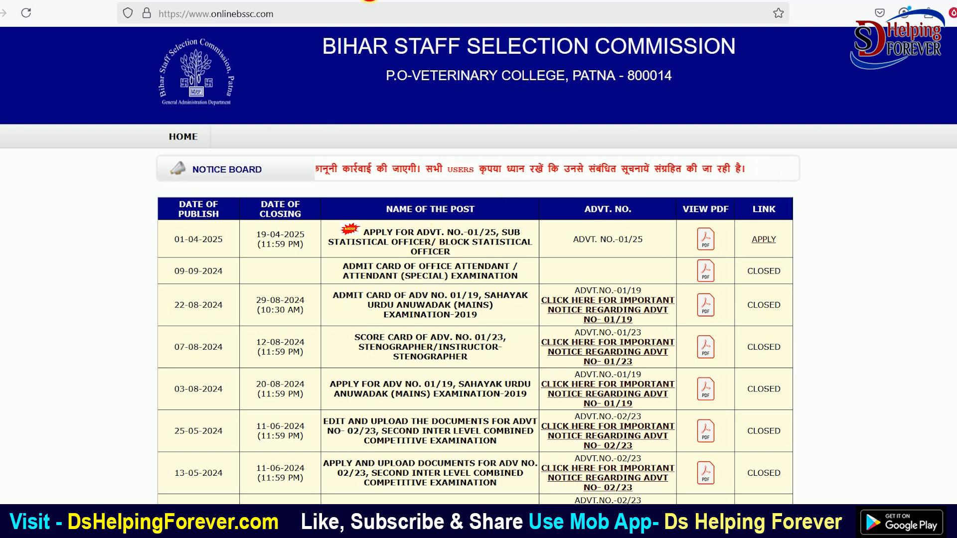
left_click(442, 247)
scroll(487, 272, "down", 4)
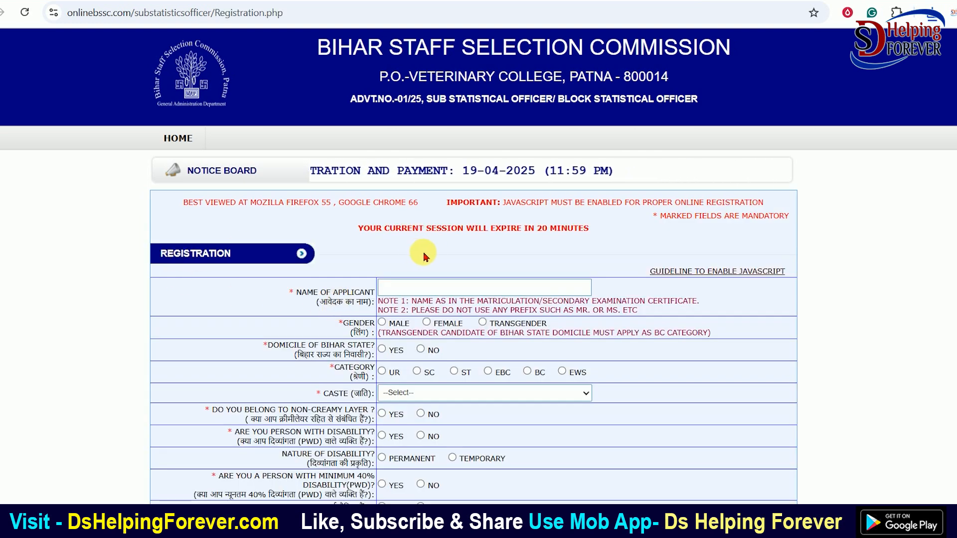
- Examine the session-expiry notice and the opening fields of the registration form
left_click_drag(419, 229, 569, 235)
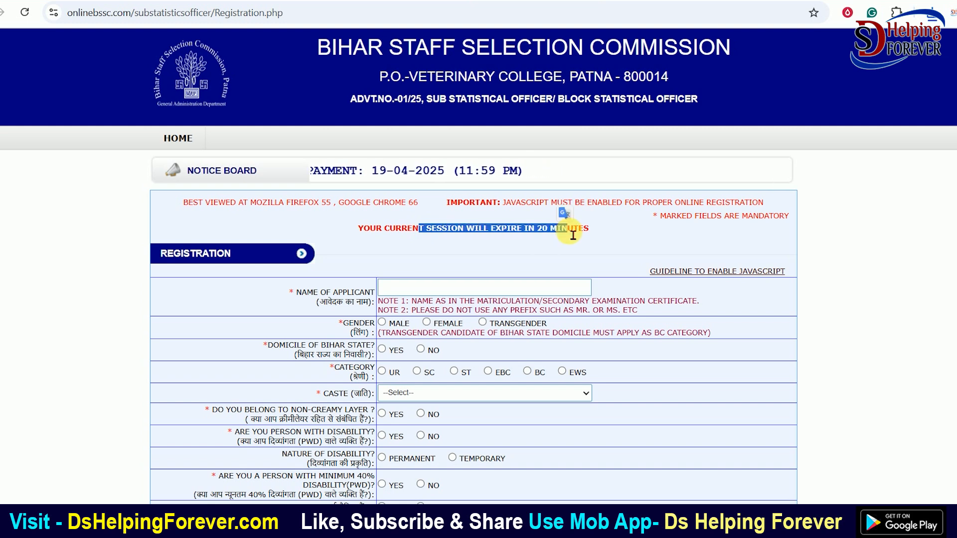
left_click(573, 235)
scroll(358, 244, "down", 1)
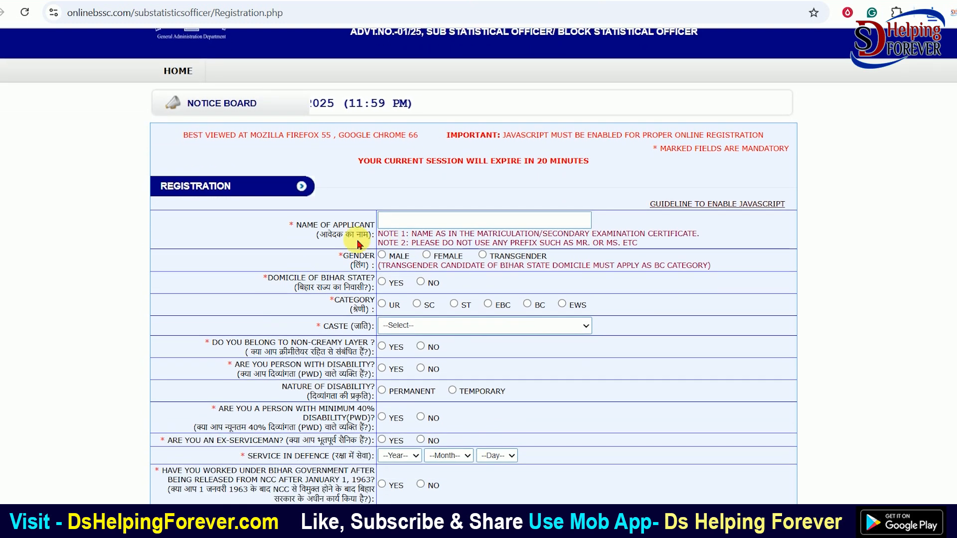
scroll(358, 245, "up", 1)
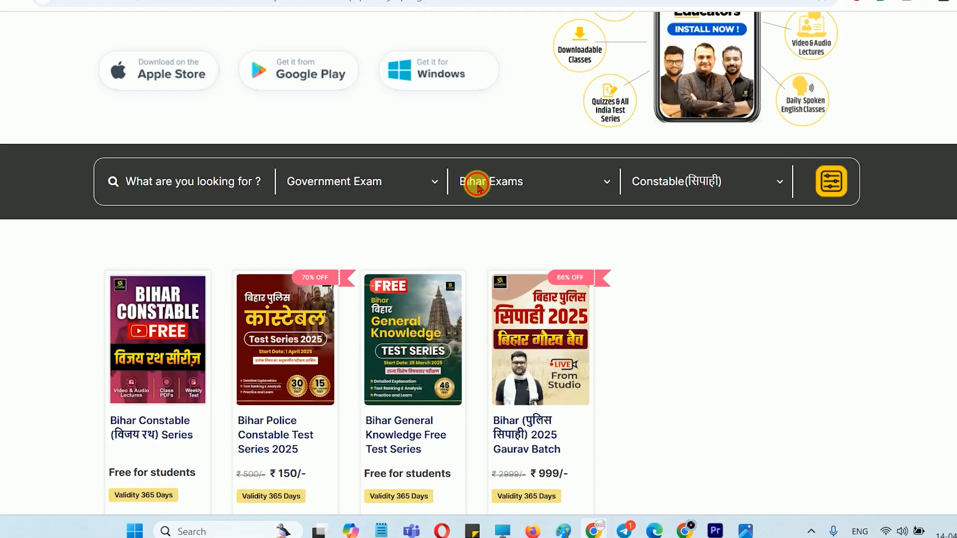
- On the Utkarsh Classes site, filter the government exam courses by Rajasthan Exams and browse the listed batches
left_click(474, 182)
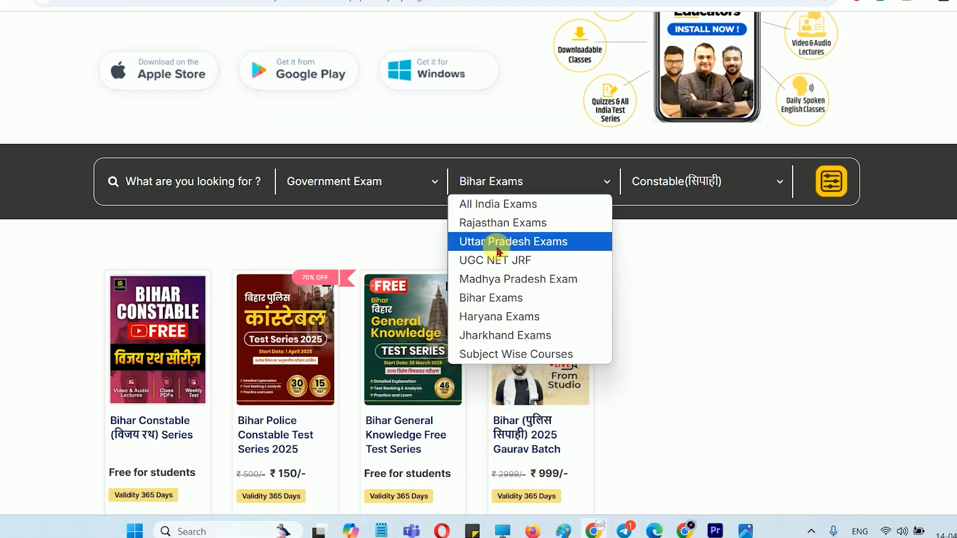
left_click(503, 223)
scroll(738, 269, "down", 6)
scroll(589, 322, "down", 3)
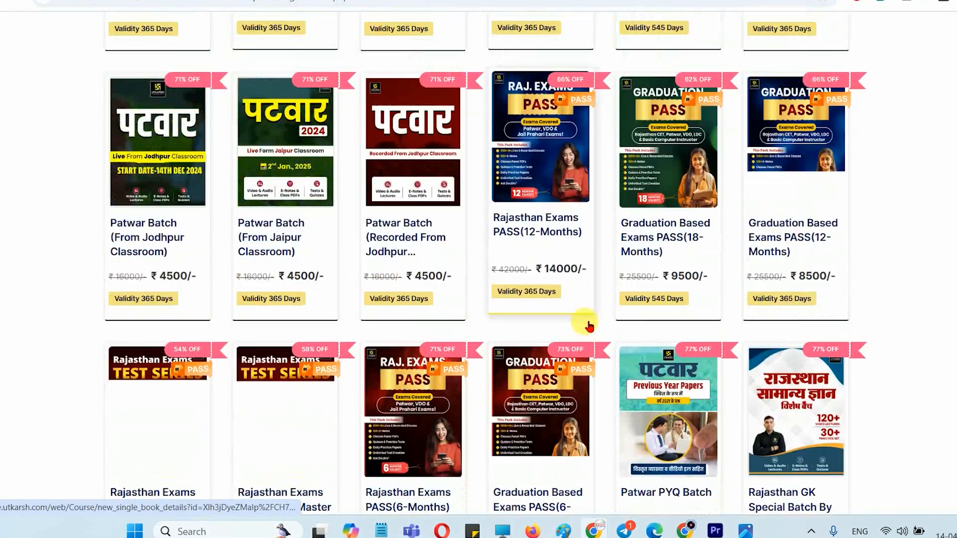
scroll(586, 321, "up", 10)
- Filter the government exam courses by Madhya Pradesh Exam and browse the batches
left_click(532, 322)
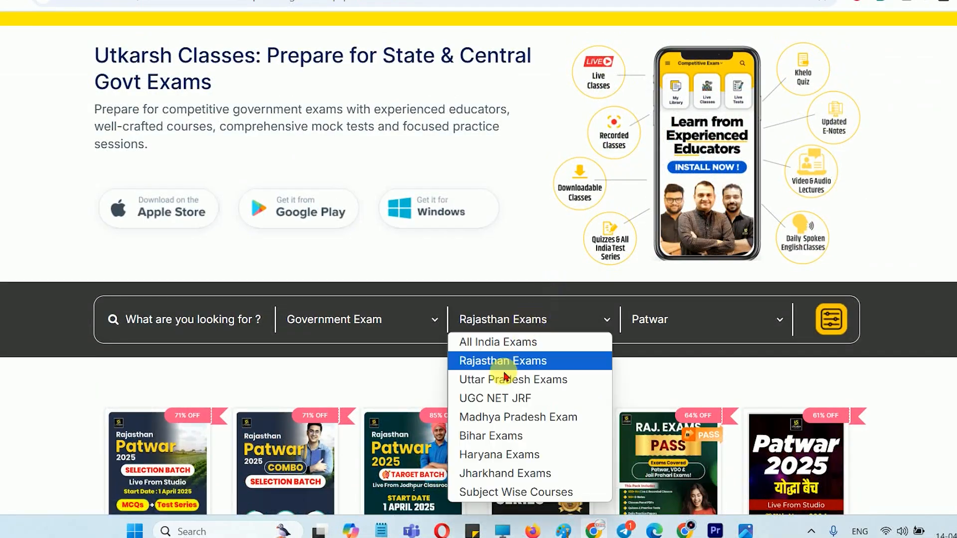
left_click(519, 417)
scroll(634, 325, "down", 4)
scroll(570, 321, "down", 4)
scroll(570, 316, "up", 3)
- View the course listings for Bihar Exams and for Haryana Exams
left_click(474, 40)
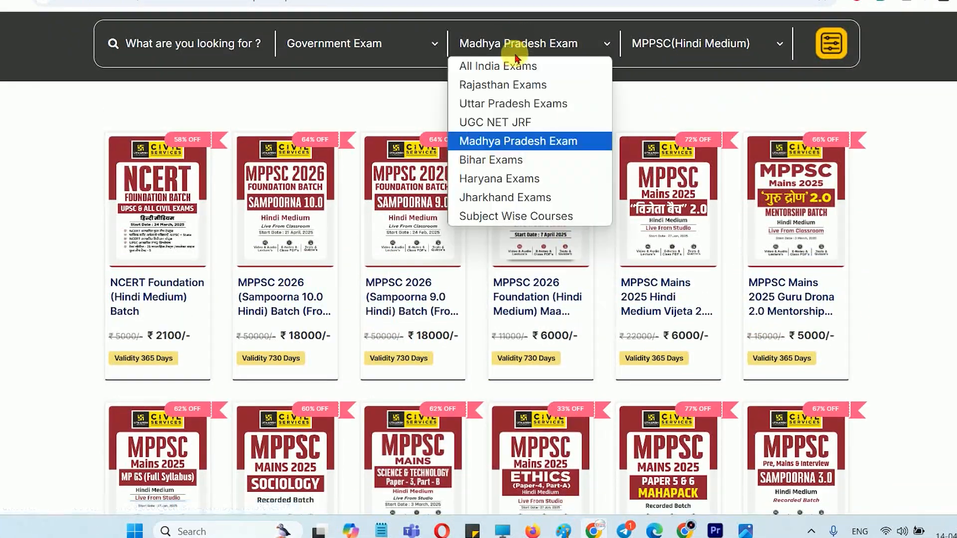
left_click(495, 156)
scroll(560, 241, "up", 3)
left_click(519, 181)
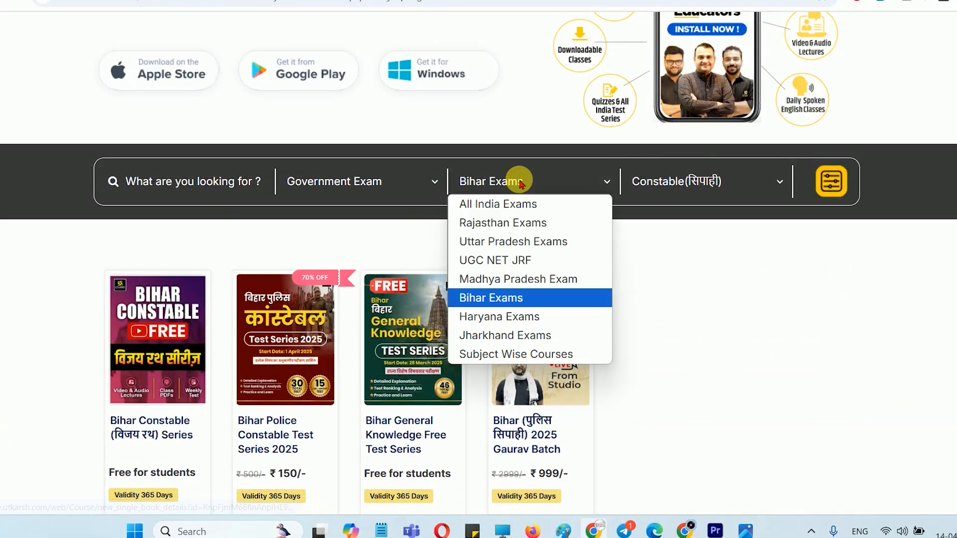
left_click(525, 319)
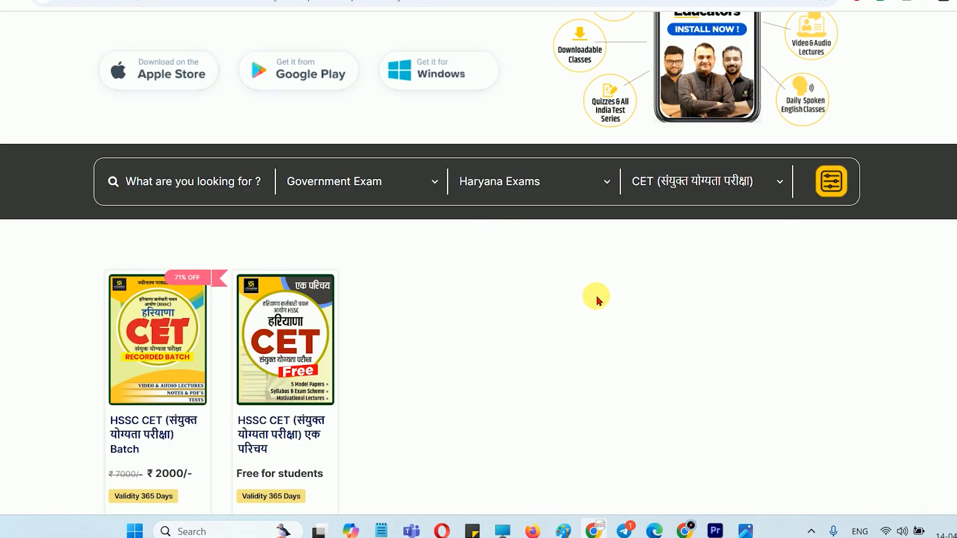
scroll(597, 297, "down", 3)
- View the course listings for Jharkhand Exams and for All India Exams
left_click(516, 61)
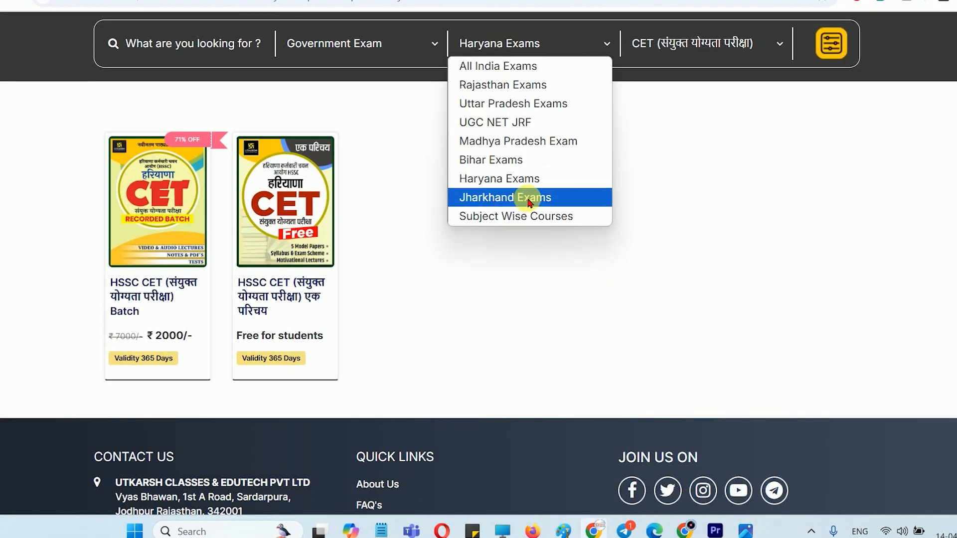
left_click(526, 195)
scroll(546, 231, "up", 3)
left_click(519, 182)
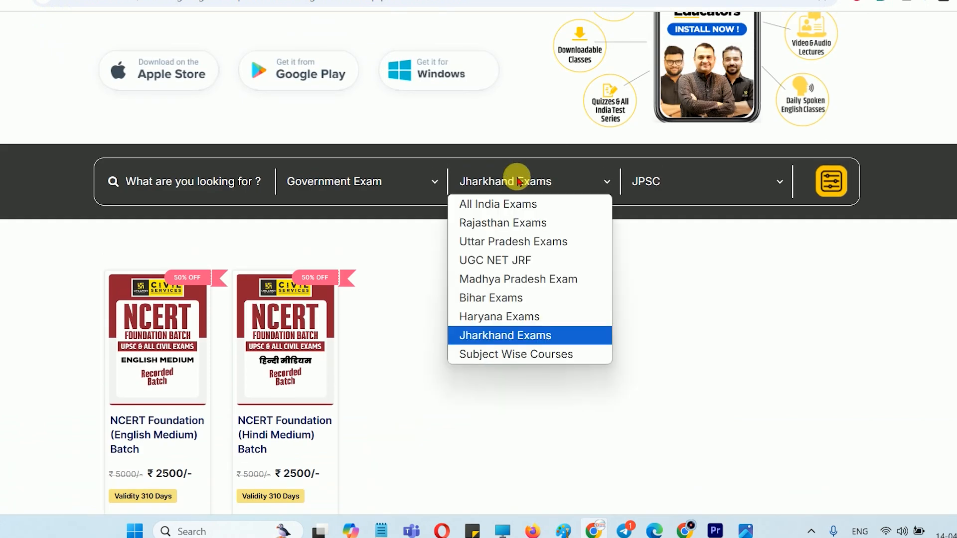
left_click(513, 205)
scroll(524, 255, "down", 1)
scroll(524, 257, "down", 3)
scroll(521, 249, "up", 3)
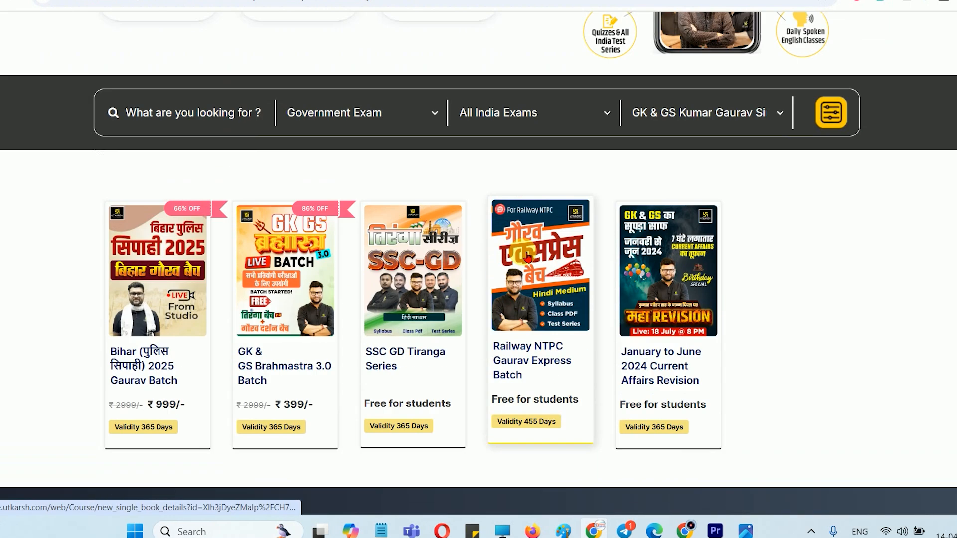
- Change the course category to Nursing, and after viewing its courses, to Defence
left_click(307, 134)
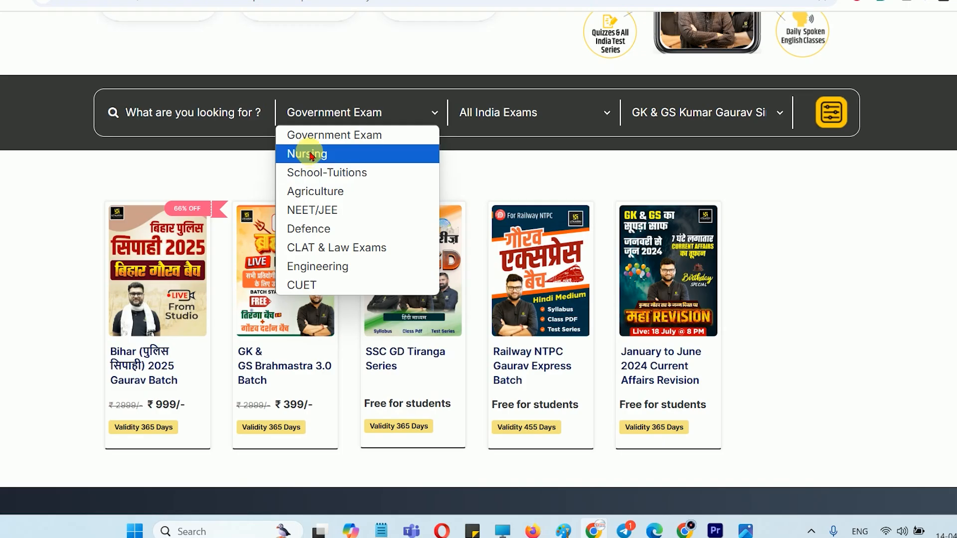
left_click(303, 154)
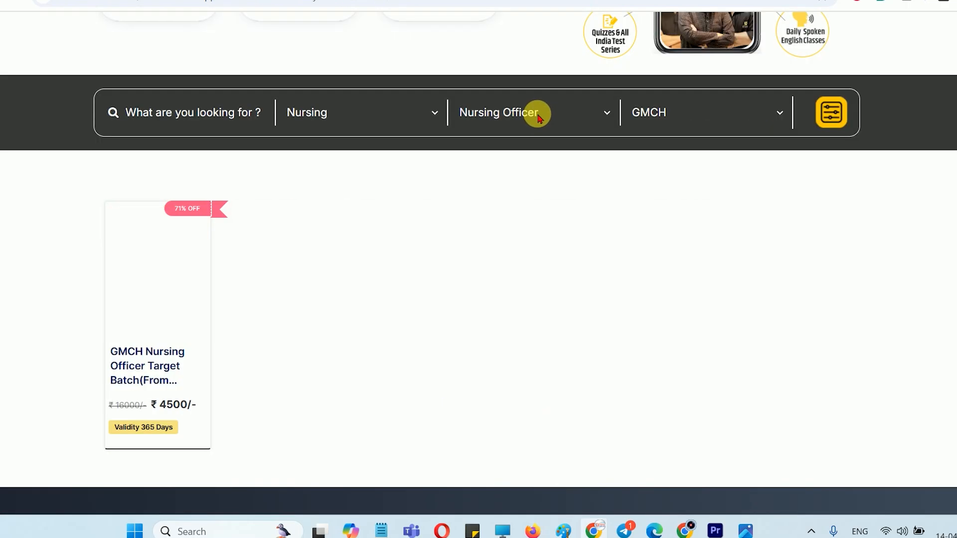
left_click(327, 110)
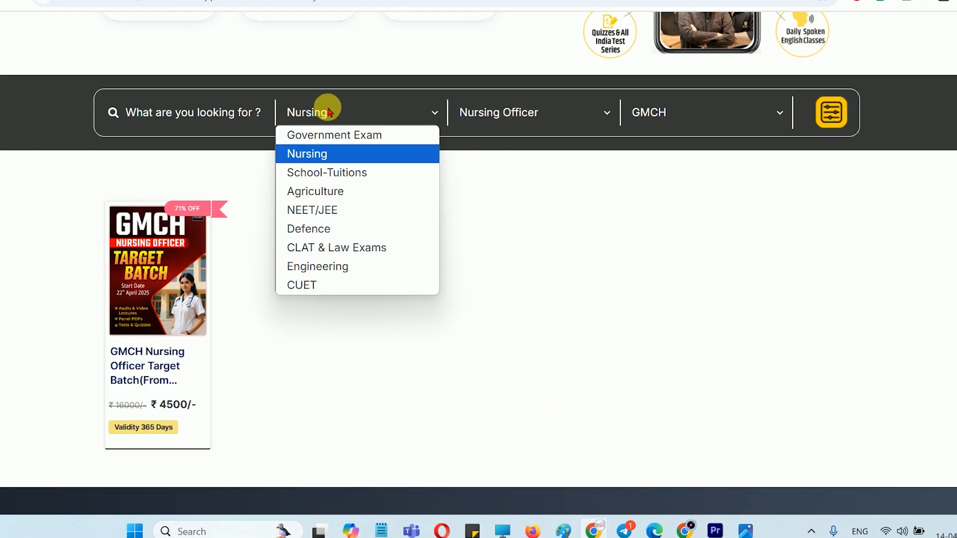
left_click(325, 228)
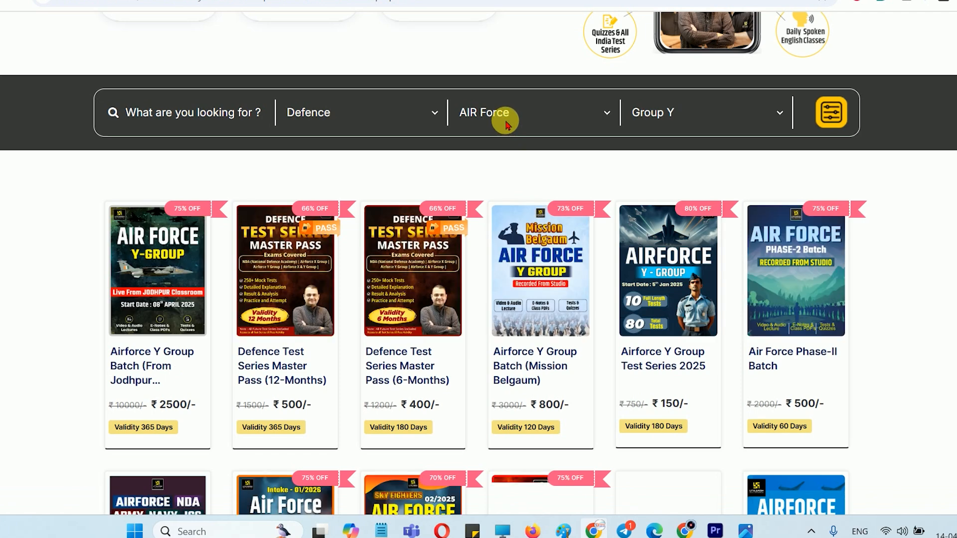
- Filter the Defence courses by NDA and browse the listed batches
left_click(505, 123)
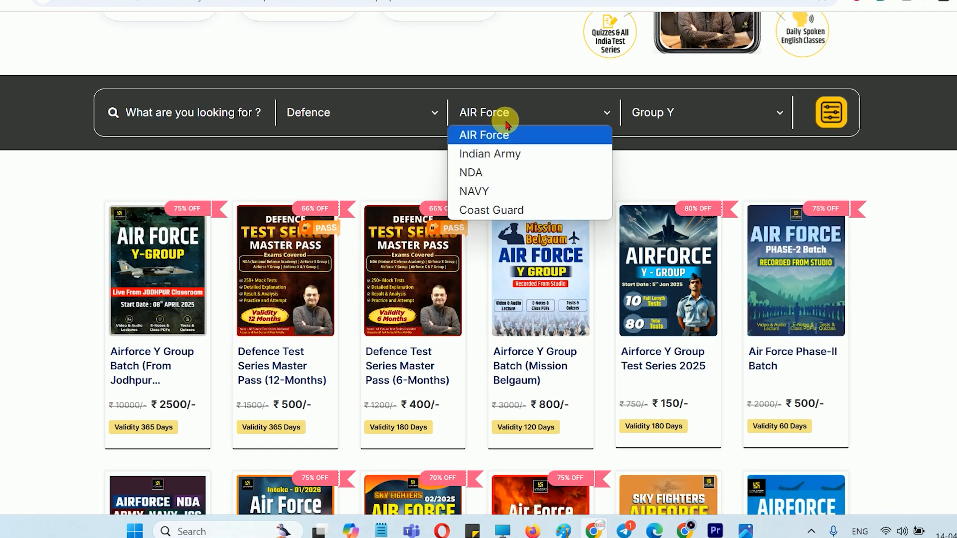
left_click(502, 172)
scroll(591, 214, "down", 5)
scroll(594, 220, "up", 4)
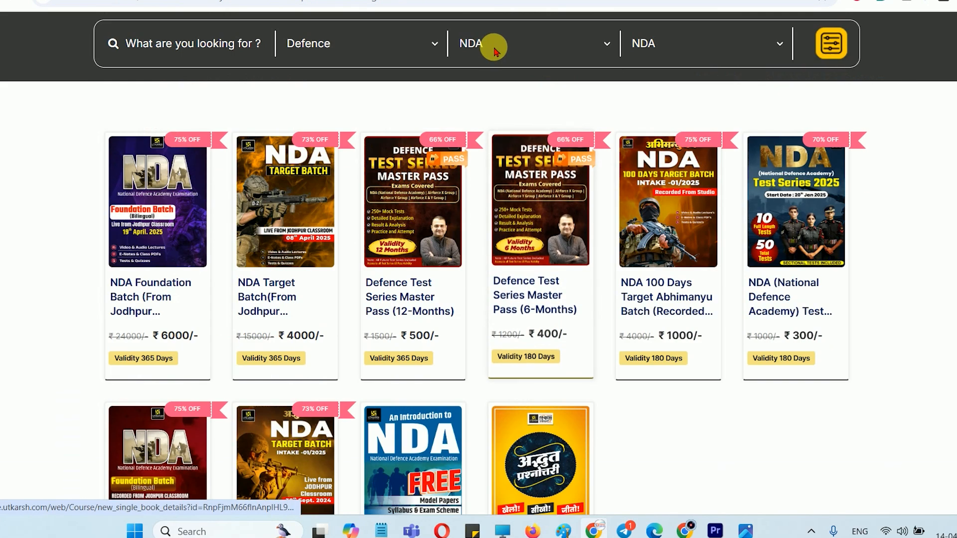
- Filter the Defence courses by Indian Army and look over the listing
left_click(495, 50)
left_click(474, 85)
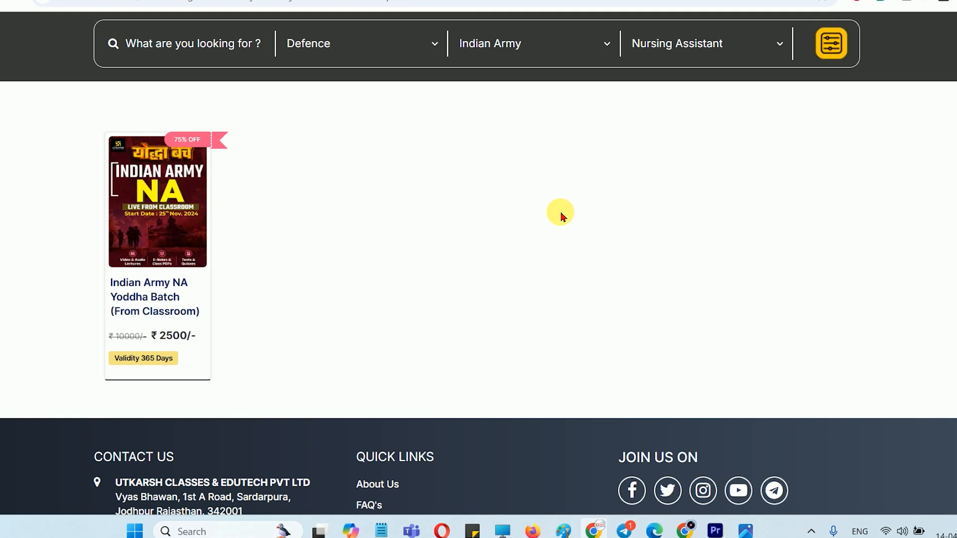
scroll(562, 216, "up", 4)
scroll(561, 216, "down", 3)
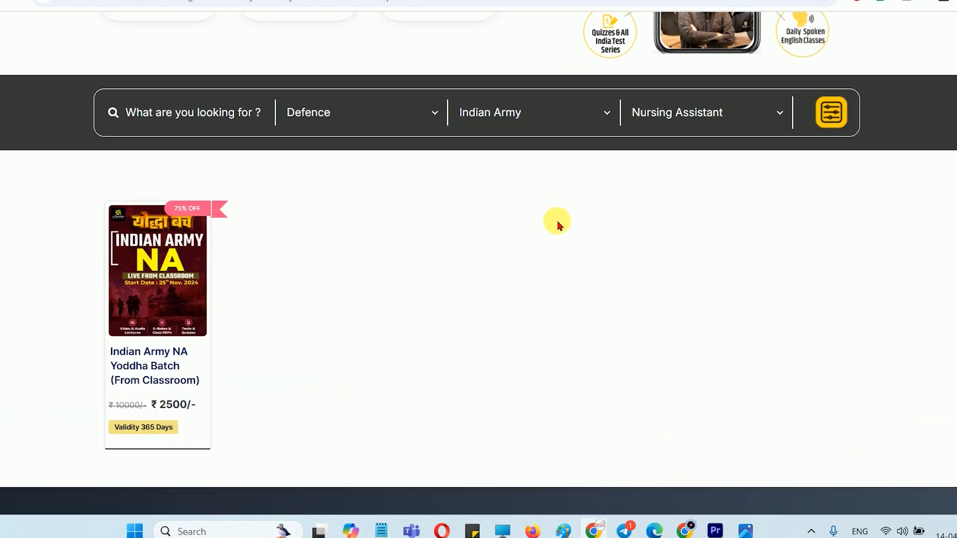
- View the Indian Army courses for Army Technical & Clerk and for Army GD
left_click(705, 111)
left_click(668, 152)
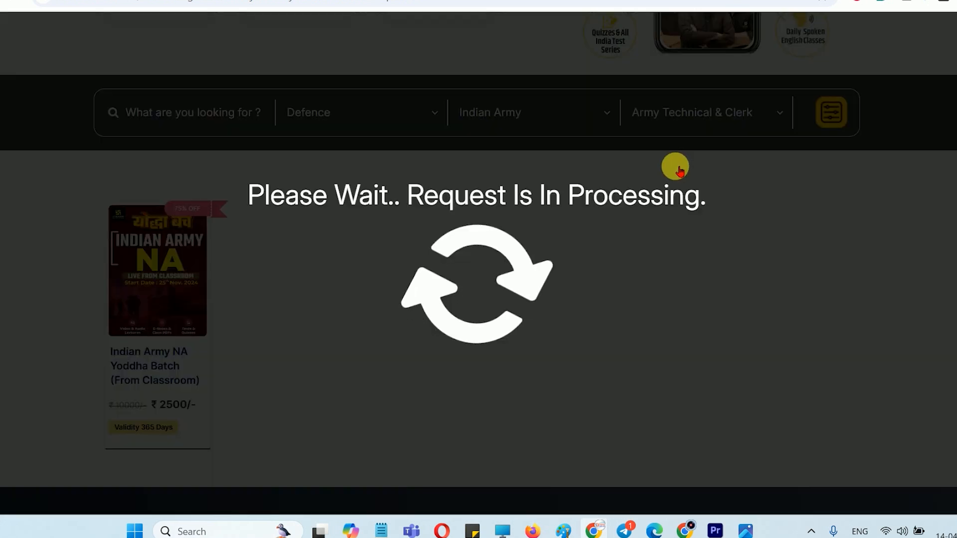
left_click(665, 118)
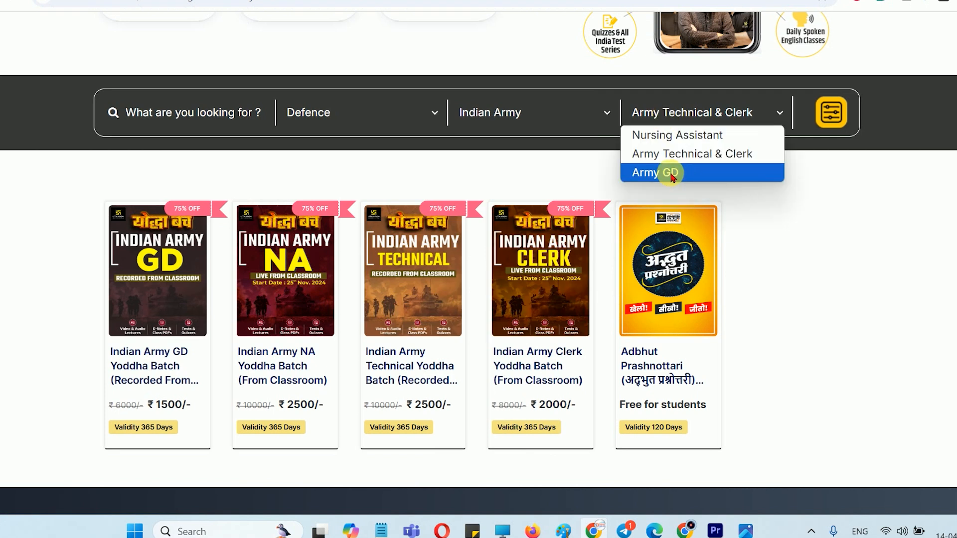
left_click(672, 175)
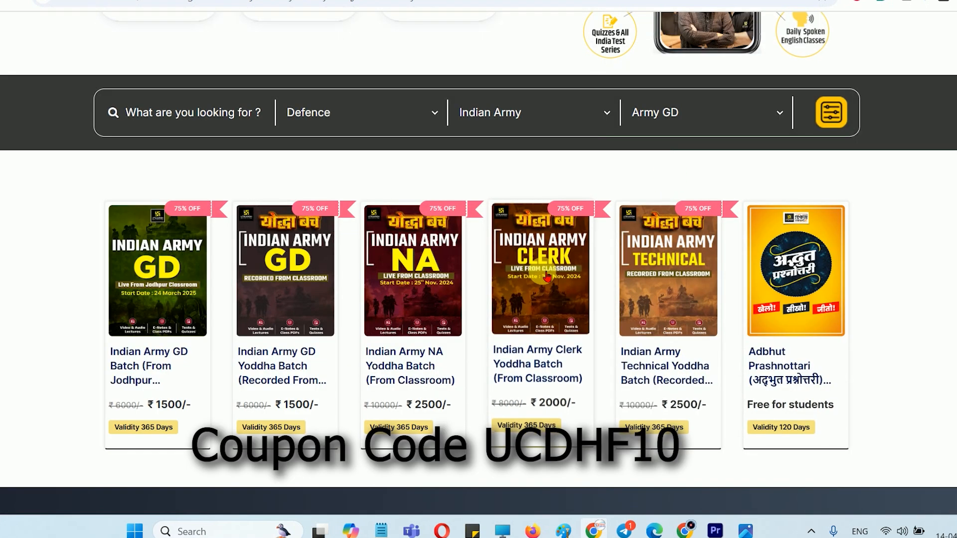
scroll(529, 293, "up", 1)
scroll(529, 293, "up", 4)
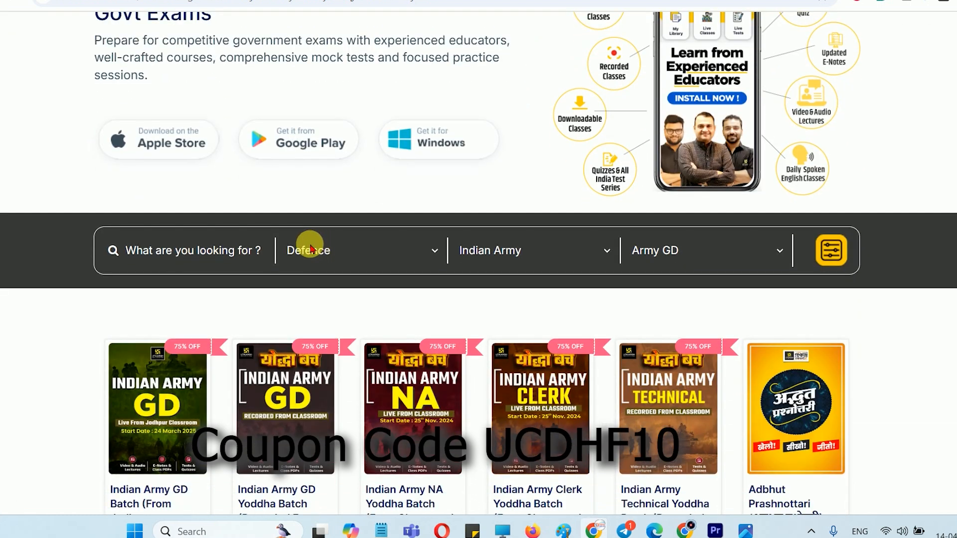
- Change the course category to Government Exam, and after viewing its courses, to NEET/JEE
left_click(297, 251)
left_click(315, 283)
left_click(314, 260)
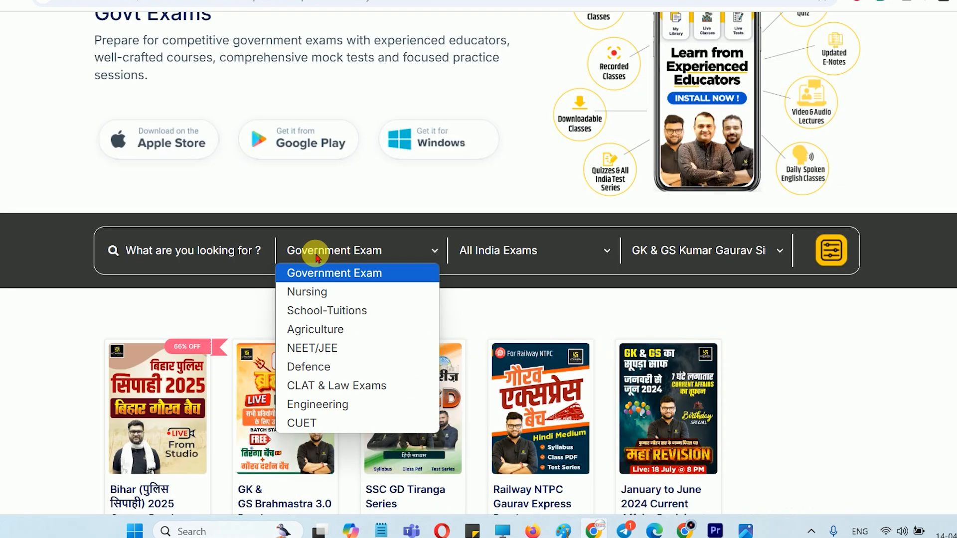
left_click(319, 347)
scroll(454, 311, "down", 4)
scroll(604, 234, "up", 3)
- Filter the NEET/JEE courses by JEE MAIN & ADVANCED and browse the listing
left_click(543, 174)
left_click(513, 223)
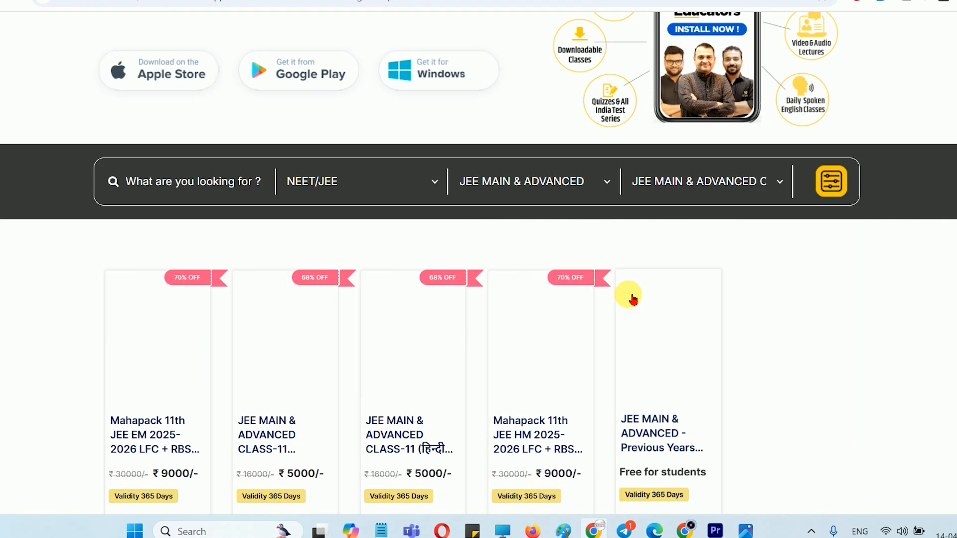
scroll(627, 294, "down", 3)
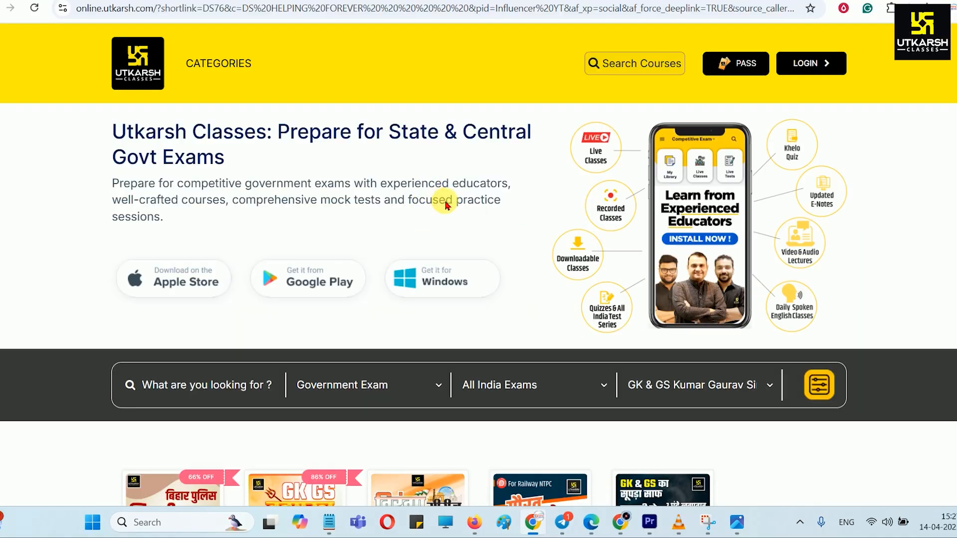
- Look through the All India Exams courses on the Utkarsh Classes home page
scroll(506, 261, "down", 6)
scroll(510, 259, "up", 4)
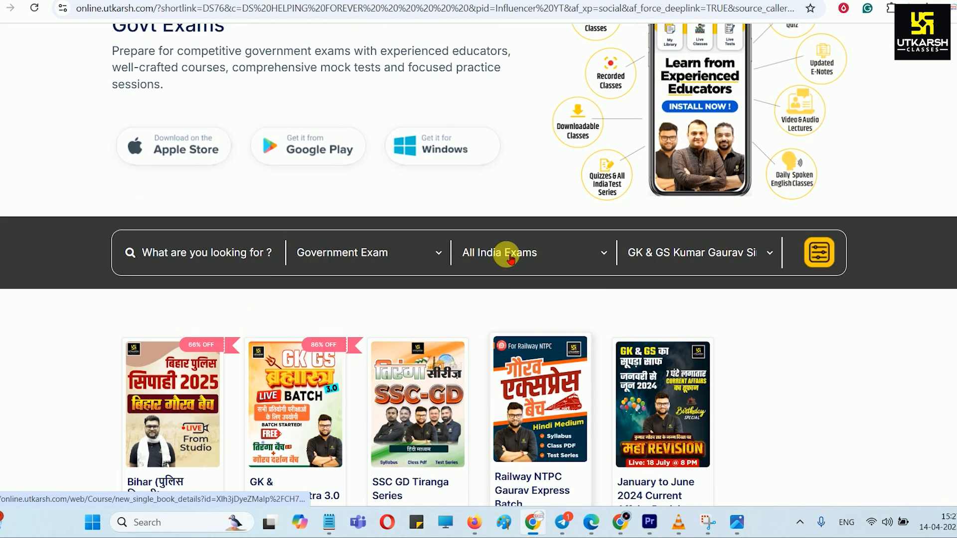
scroll(506, 254, "up", 3)
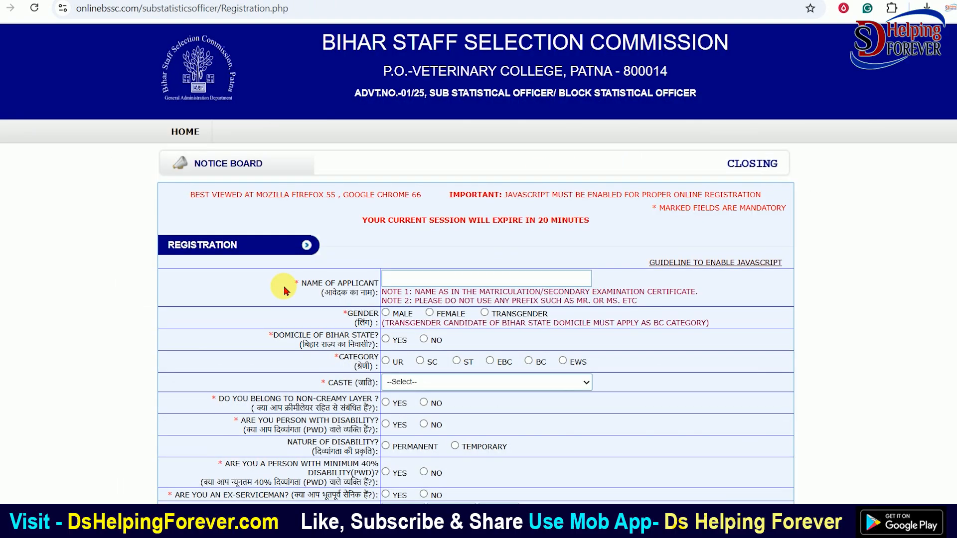
- Answer Yes to the Bihar state domicile question, after trying No and acknowledging the notice about other-state candidates
left_click(394, 280)
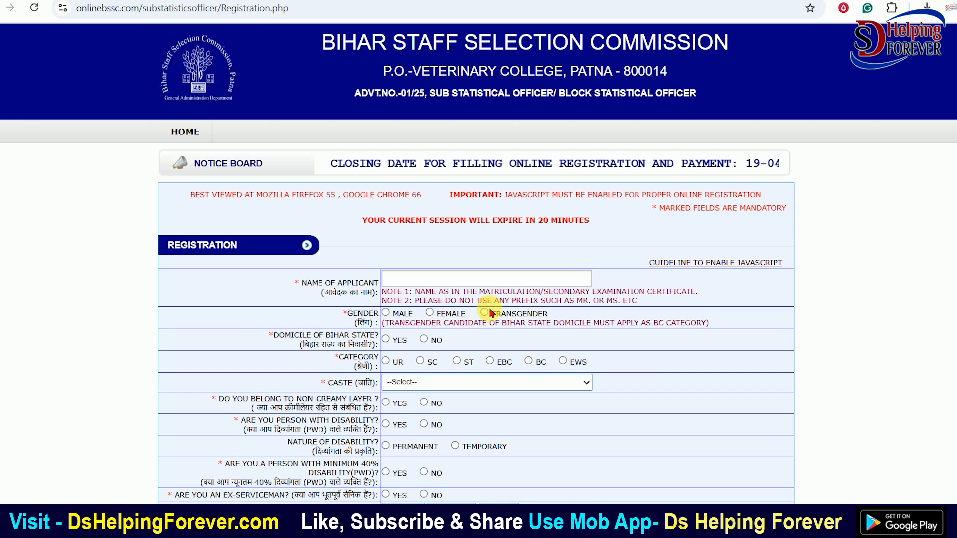
scroll(311, 219, "down", 2)
left_click(387, 207)
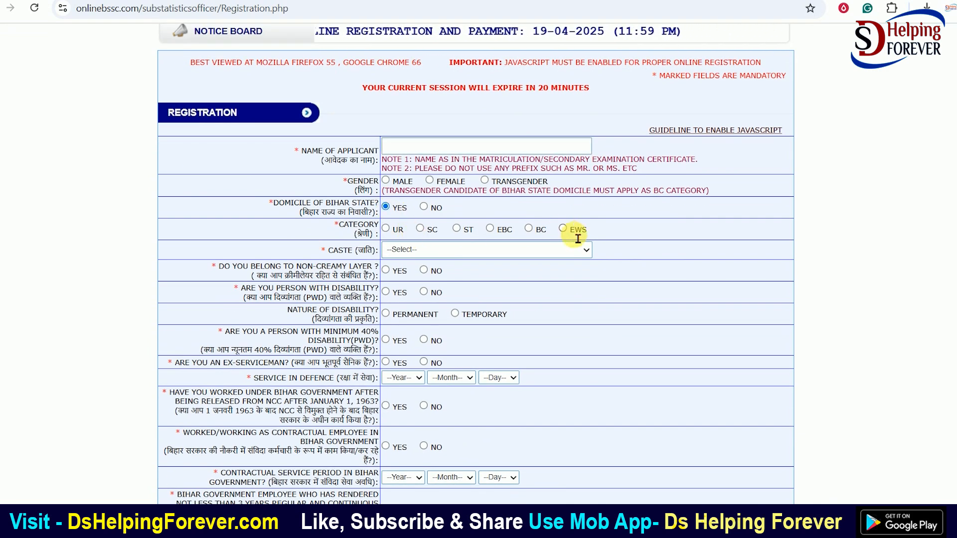
left_click(424, 206)
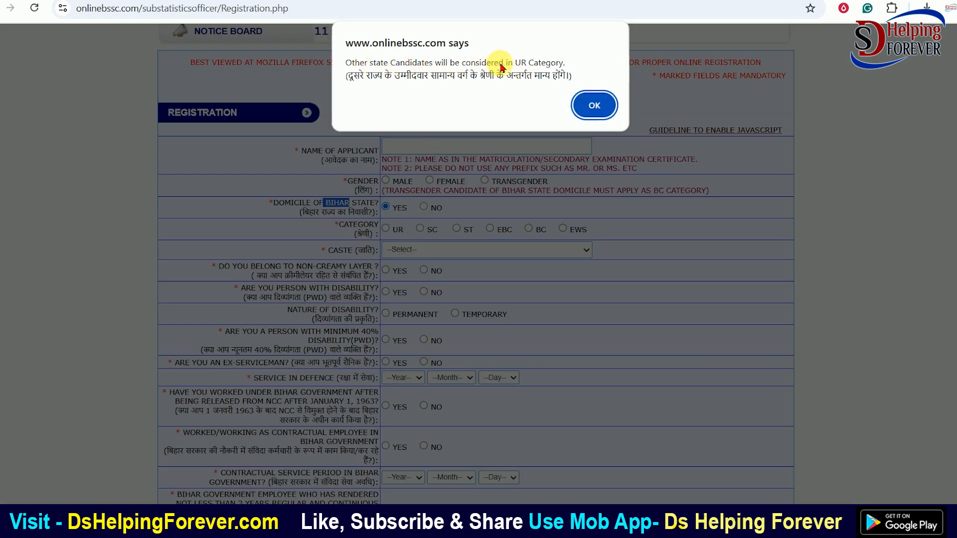
left_click(594, 105)
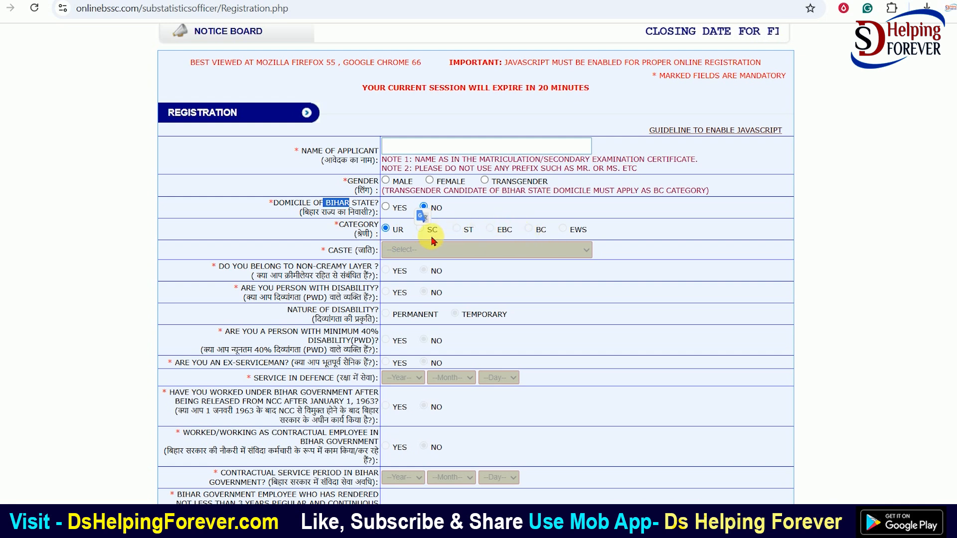
left_click(387, 207)
- Select the ST category and choose Korwa as the caste
left_click(393, 229)
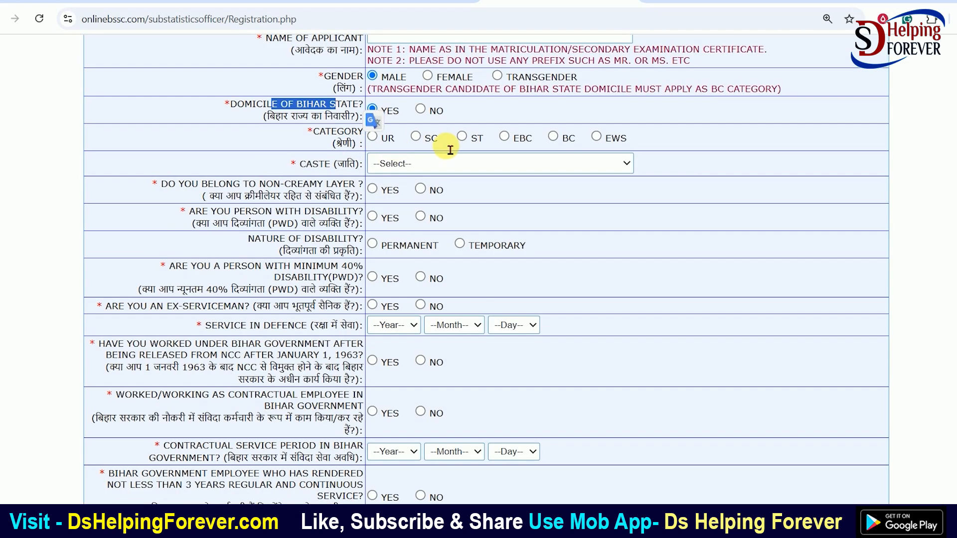
left_click(456, 229)
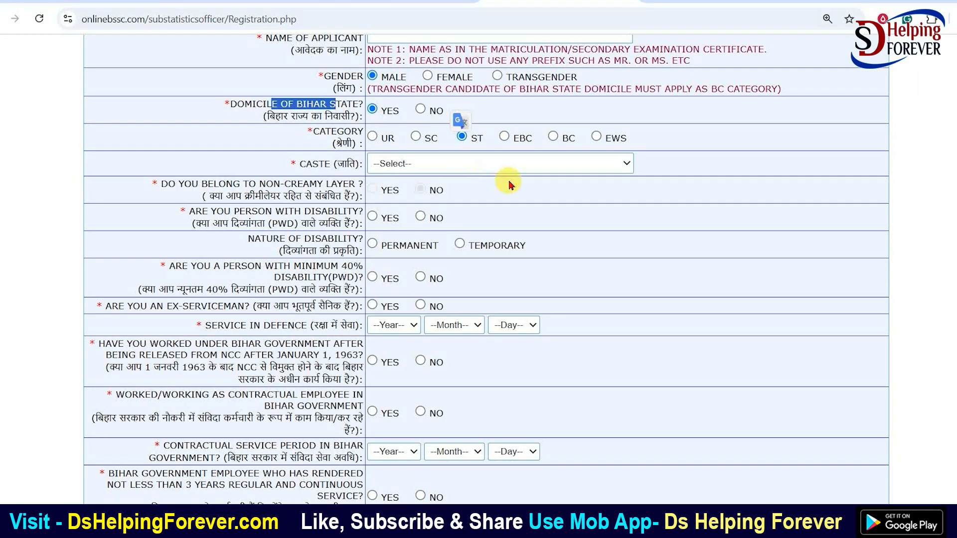
scroll(514, 192, "up", 1)
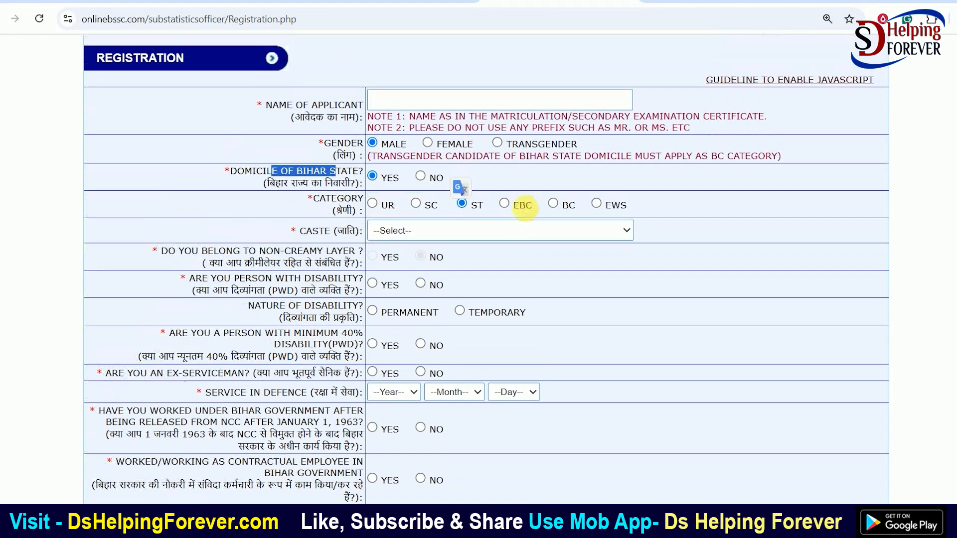
left_click(442, 229)
scroll(449, 349, "down", 5)
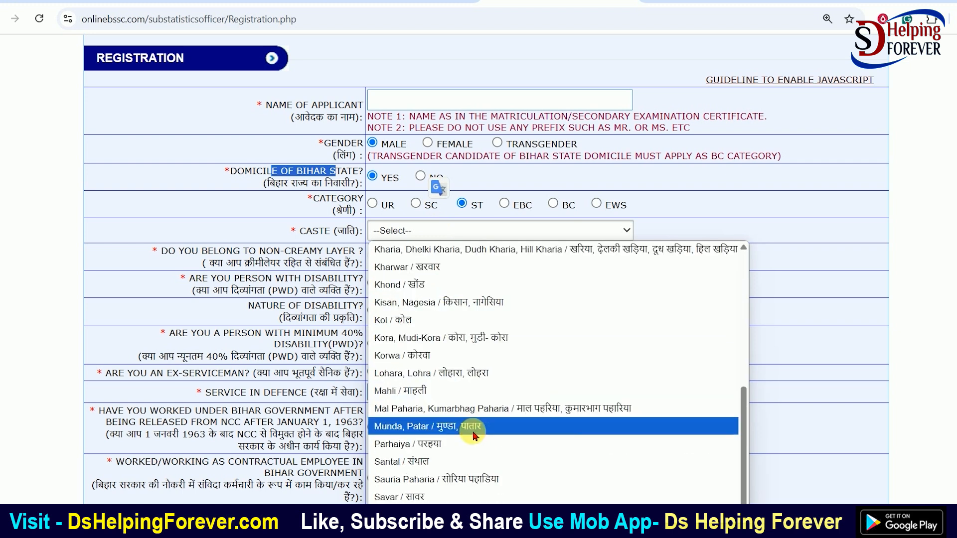
left_click(427, 356)
- Answer the person with disability question with No, trying Yes in between to compare the dependent fields
left_click_drag(245, 292, 336, 278)
left_click(421, 289)
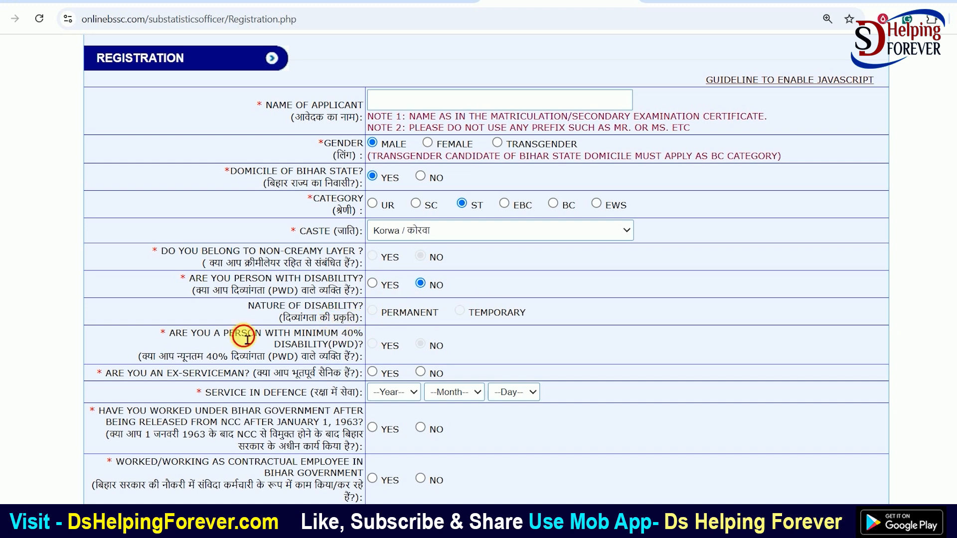
left_click_drag(242, 332, 372, 353)
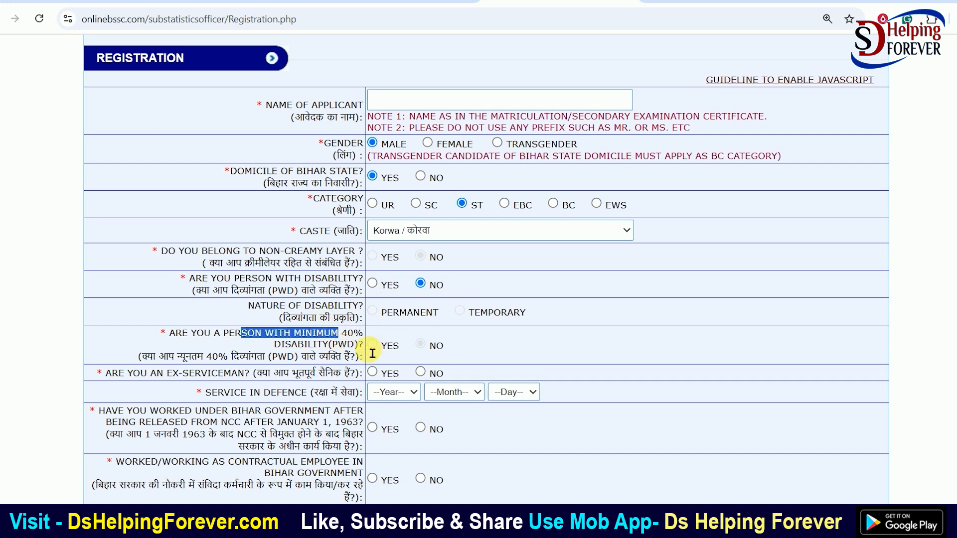
left_click(374, 284)
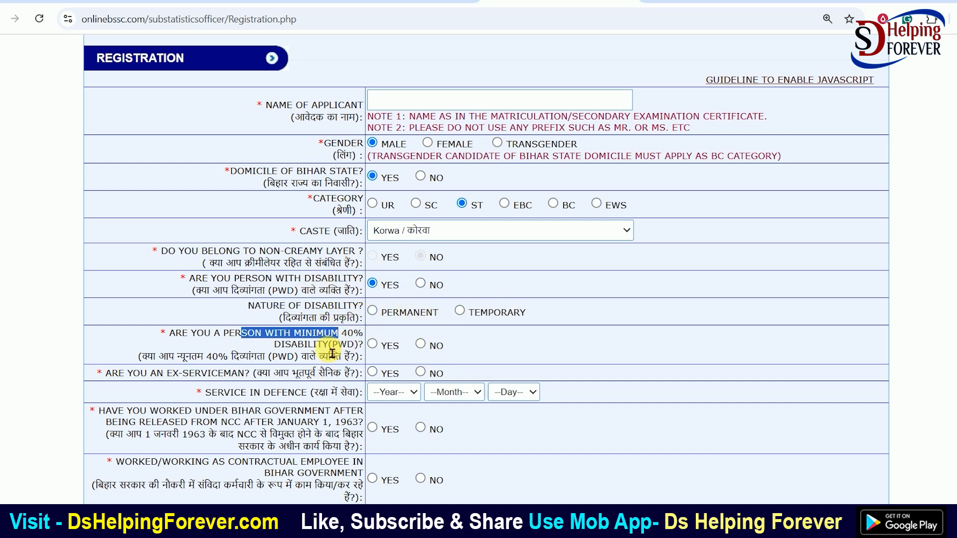
left_click(420, 285)
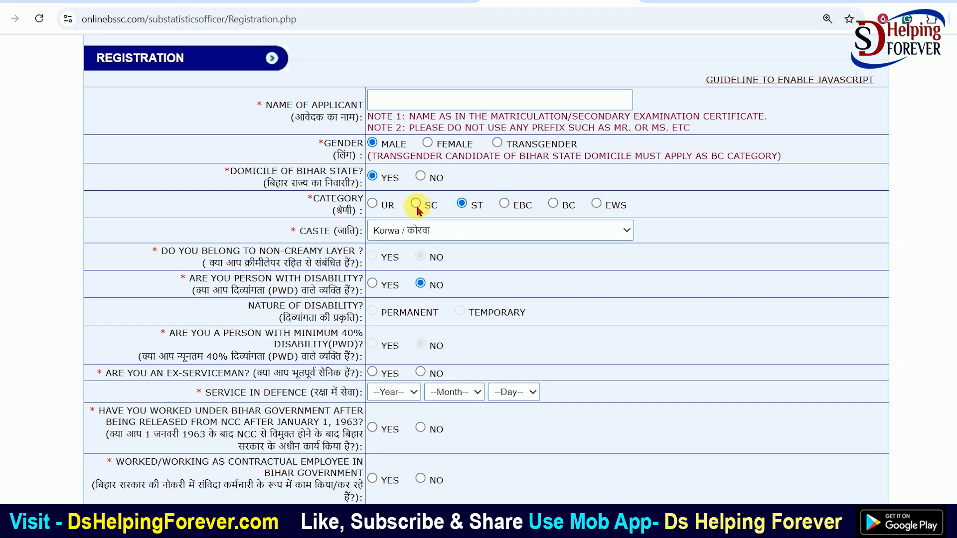
- Change the category to SC and choose Bhogta as the caste
left_click(416, 204)
left_click(494, 232)
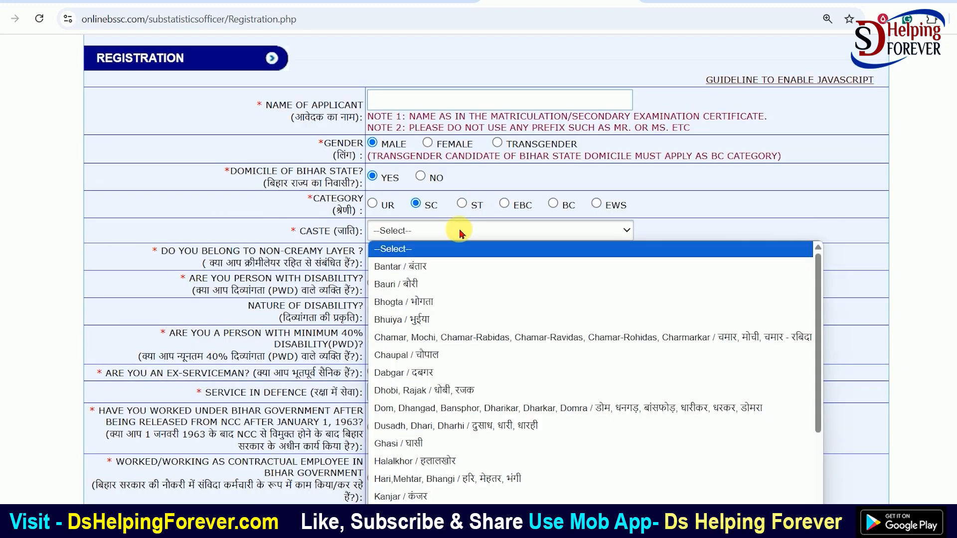
left_click(419, 299)
left_click_drag(326, 232, 367, 236)
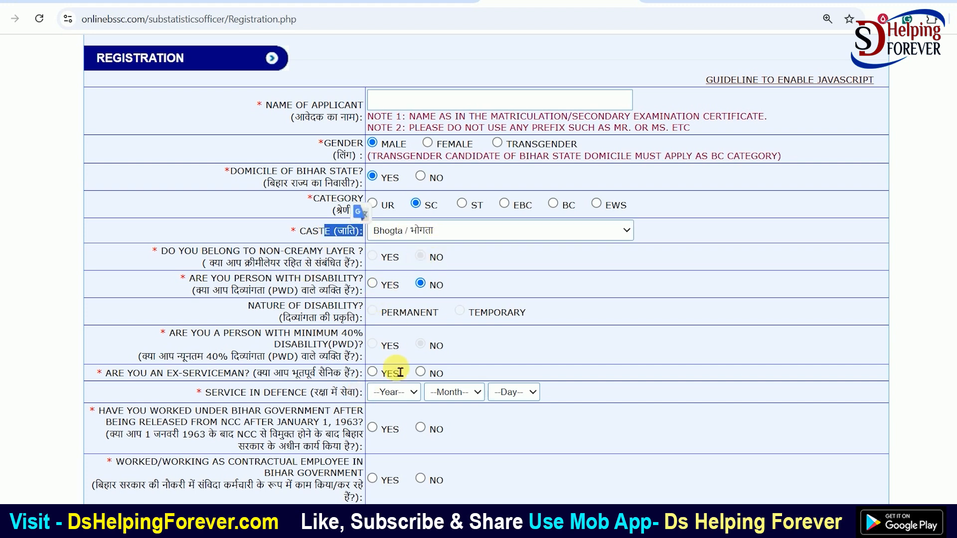
- Change the category to EBC, choose Kaura as the caste and answer Yes to belonging to the non-creamy layer
left_click(505, 204)
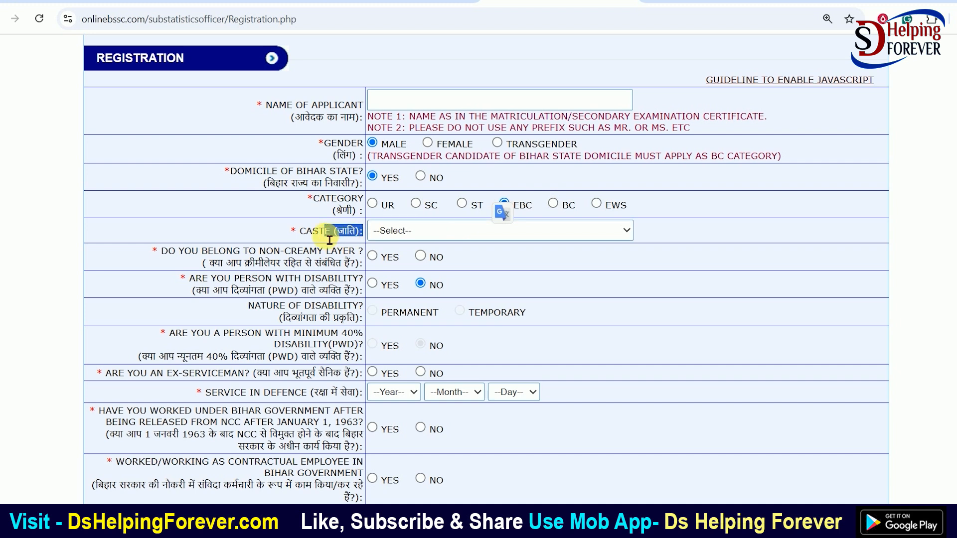
left_click(427, 231)
scroll(492, 401, "down", 15)
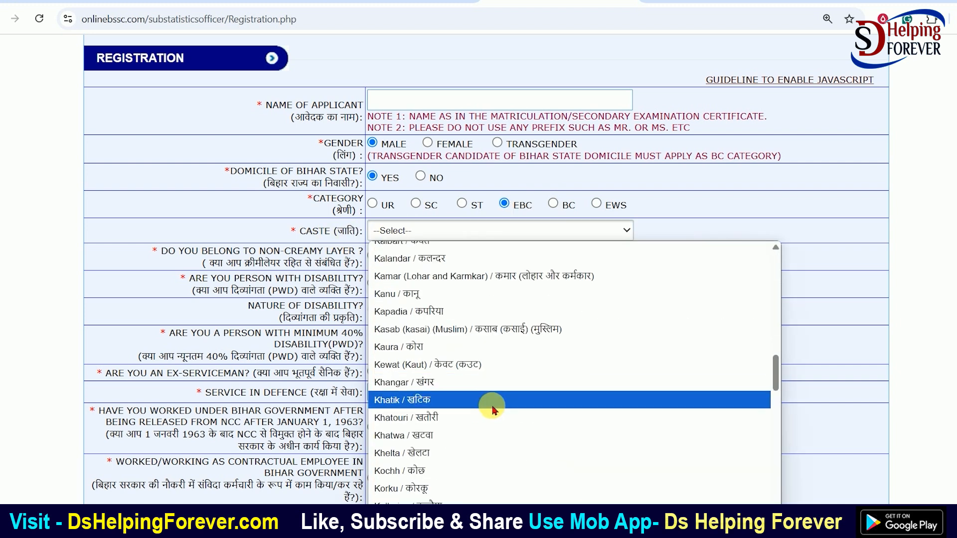
left_click(427, 346)
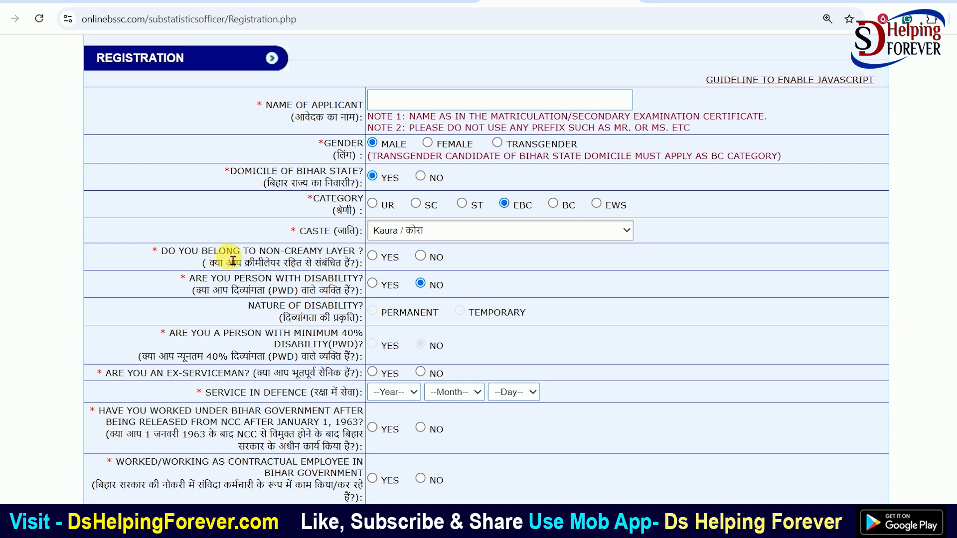
left_click_drag(241, 254, 352, 253)
left_click(342, 261)
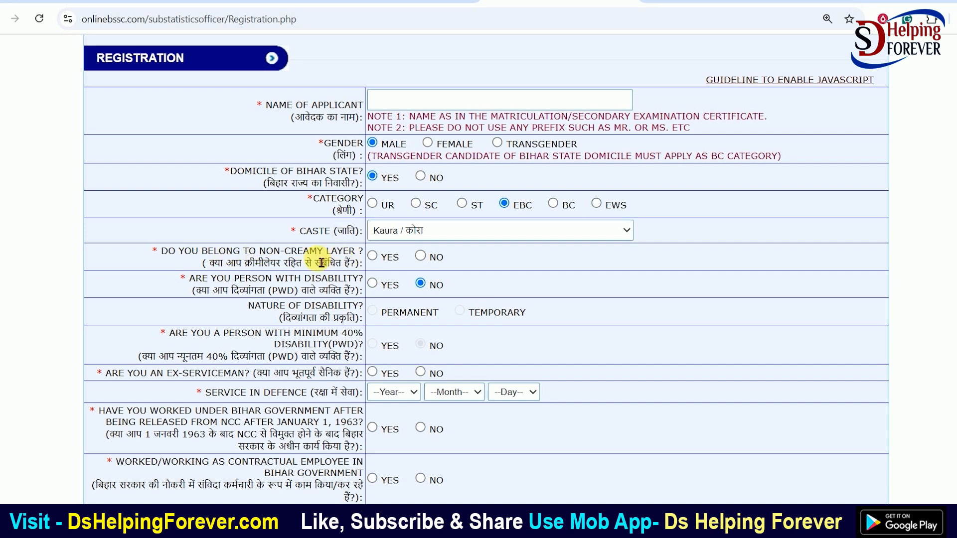
left_click_drag(259, 269, 353, 261)
left_click(362, 269)
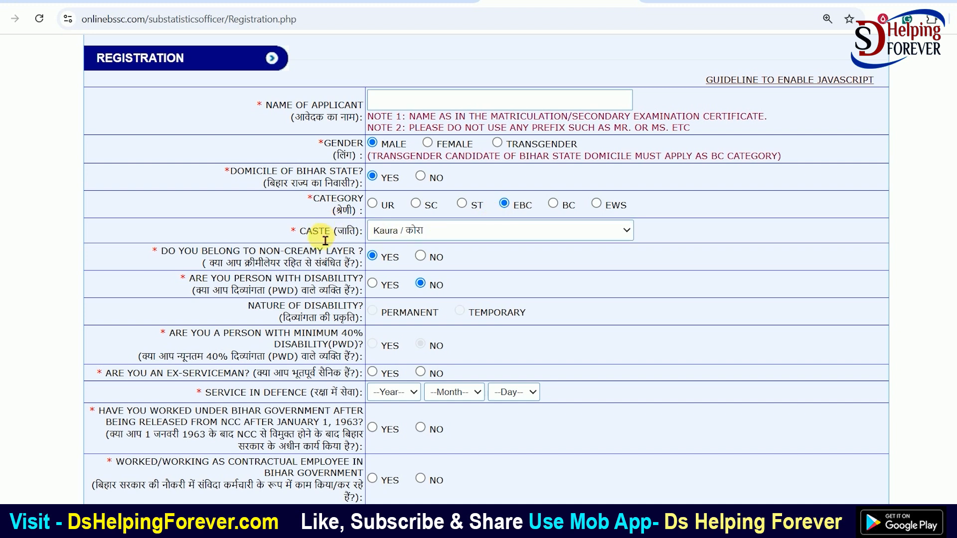
- Try answering No to the non-creamy layer question and acknowledge the notice about UR category treatment
left_click_drag(281, 260, 336, 252)
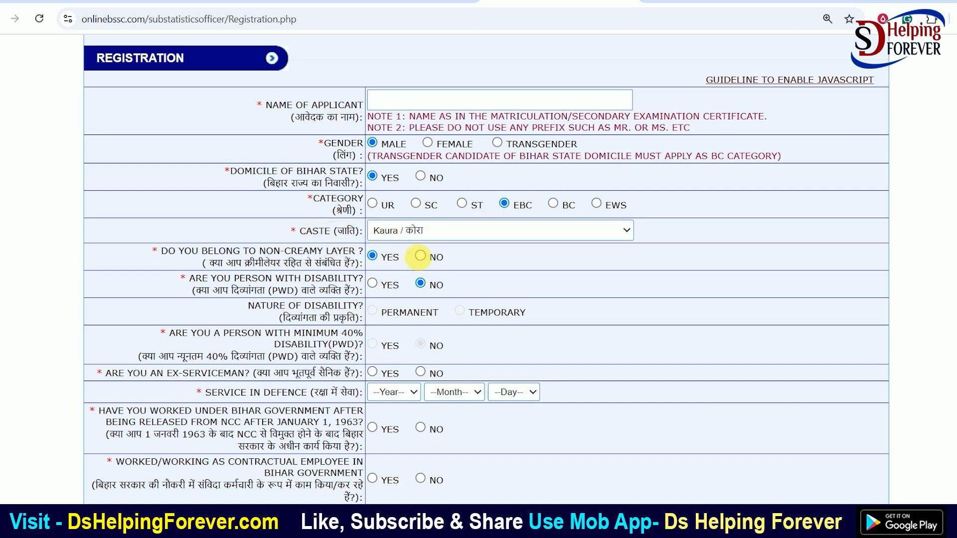
left_click(421, 256)
left_click_drag(426, 86, 519, 84)
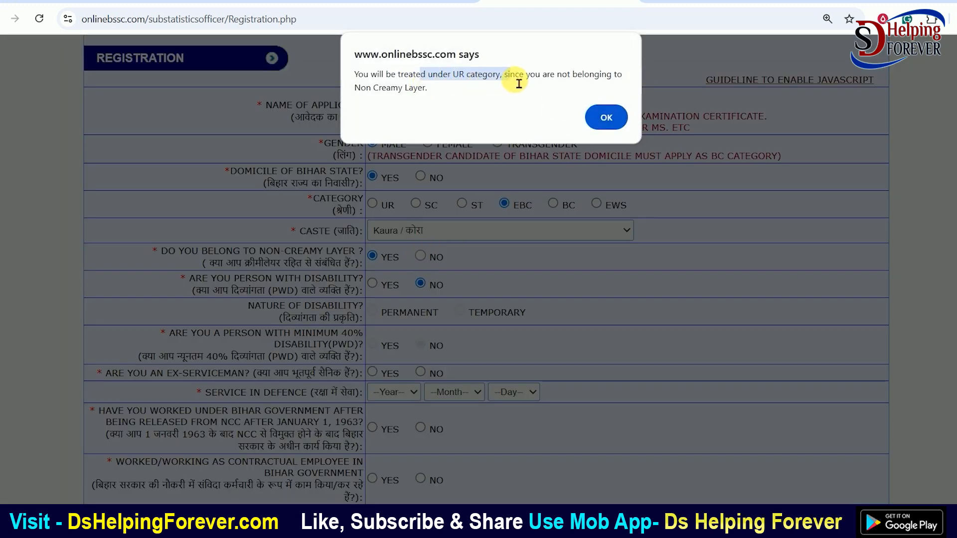
left_click(519, 84)
left_click(607, 117)
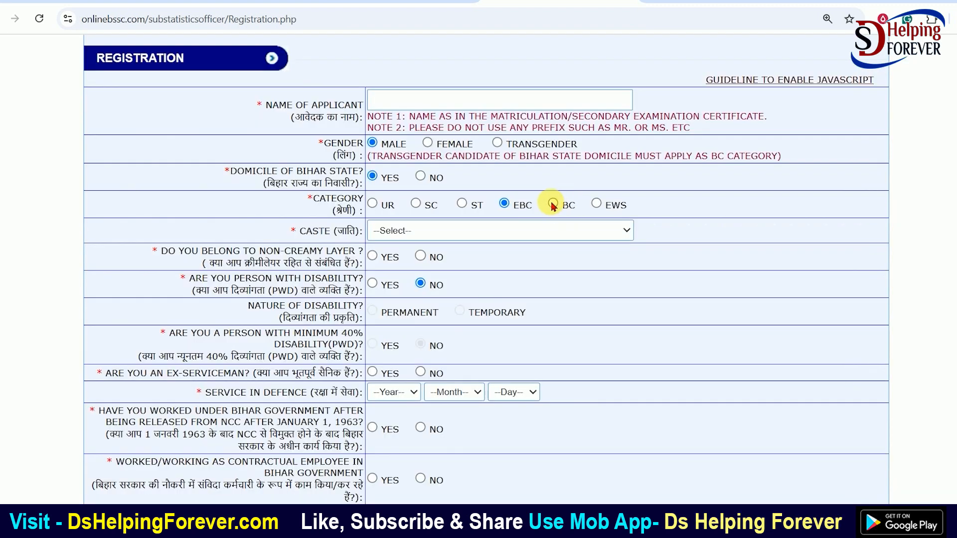
- Change the category to BC with the Goswami, Sanyasi, Atith caste option and Yes for non-creamy layer
left_click(553, 203)
left_click(488, 230)
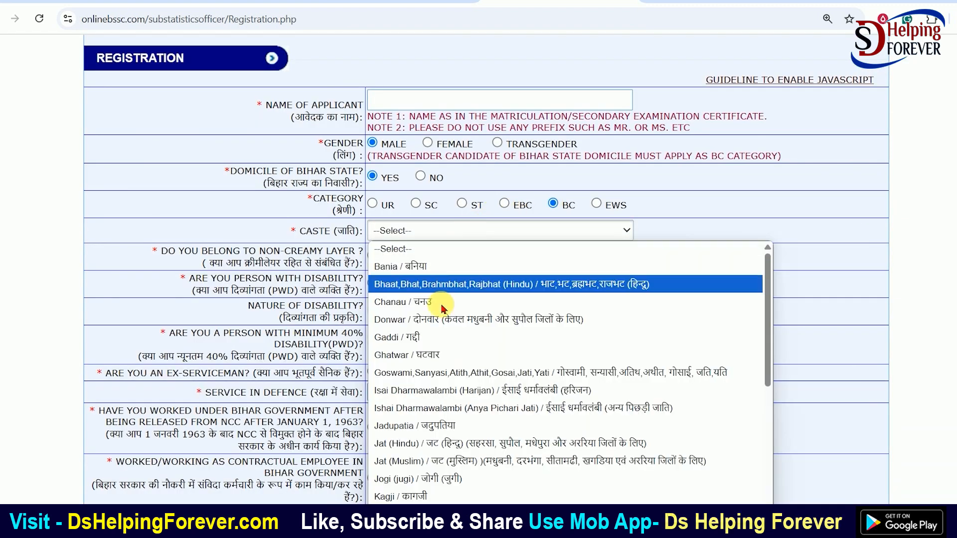
left_click(422, 489)
left_click_drag(250, 251, 337, 250)
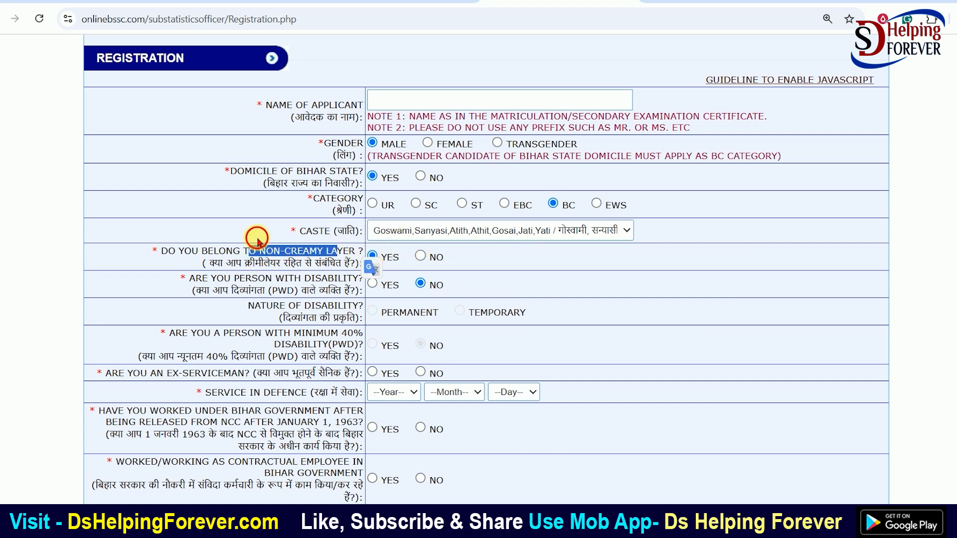
left_click(295, 256)
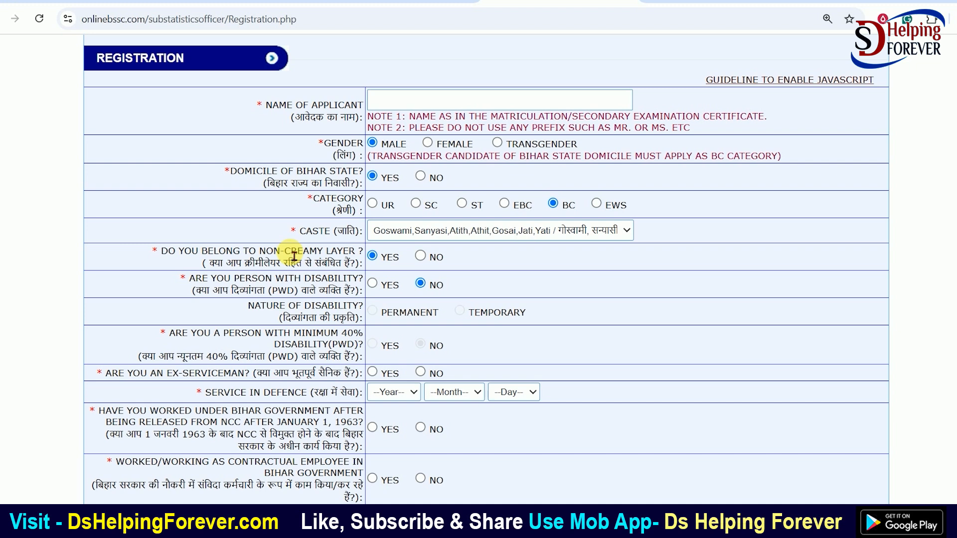
- After trying EWS, set the category to EBC with Adrakhi as the caste and Yes for non-creamy layer
left_click(596, 204)
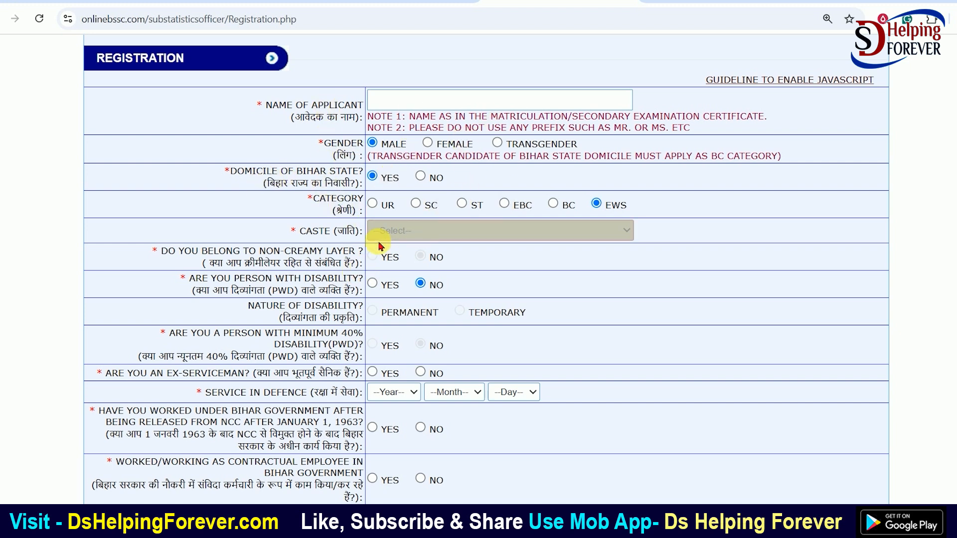
left_click(504, 204)
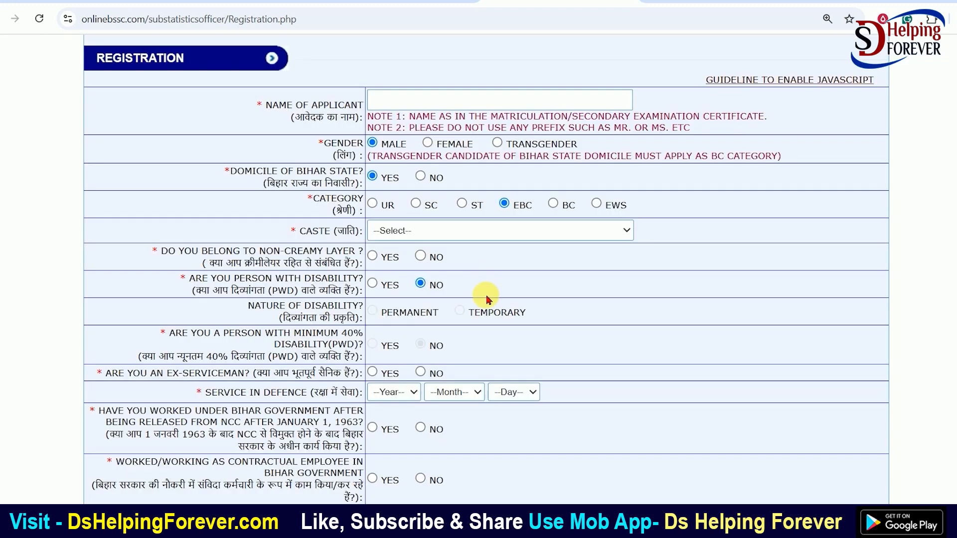
left_click(396, 230)
left_click(399, 280)
left_click(373, 256)
- Check the service in defence fields and answer No to the ex-serviceman question
scroll(399, 314, "down", 3)
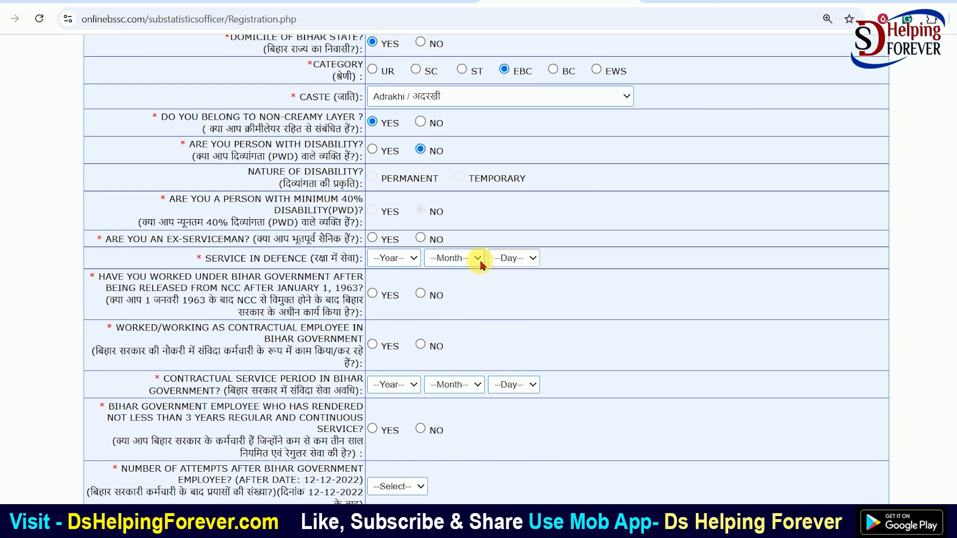
left_click_drag(246, 258, 313, 259)
left_click(451, 258)
left_click(532, 256)
left_click(254, 246)
left_click(420, 237)
- Answer No to having worked under the Bihar government after release from NCC after January 1, 1963
scroll(377, 294, "down", 1)
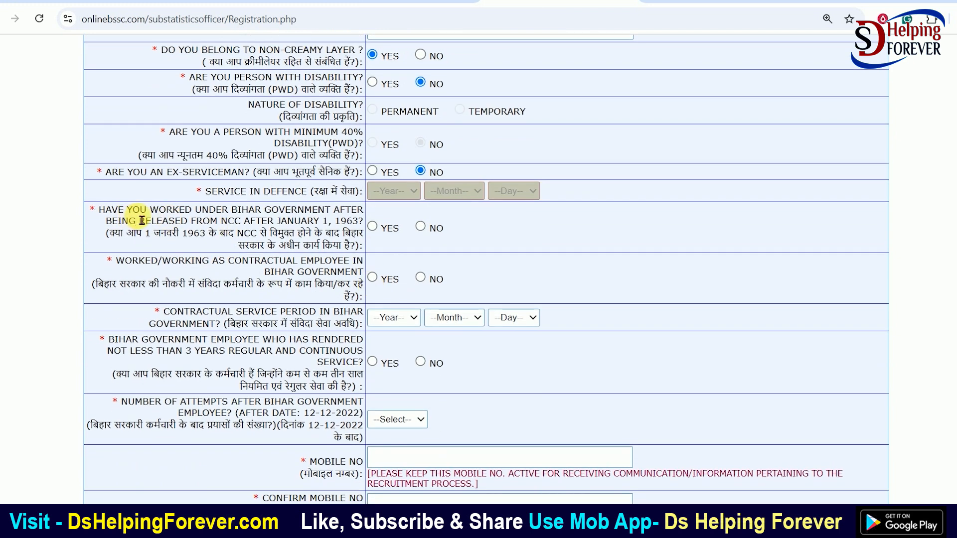
left_click_drag(198, 212, 349, 214)
left_click(349, 214)
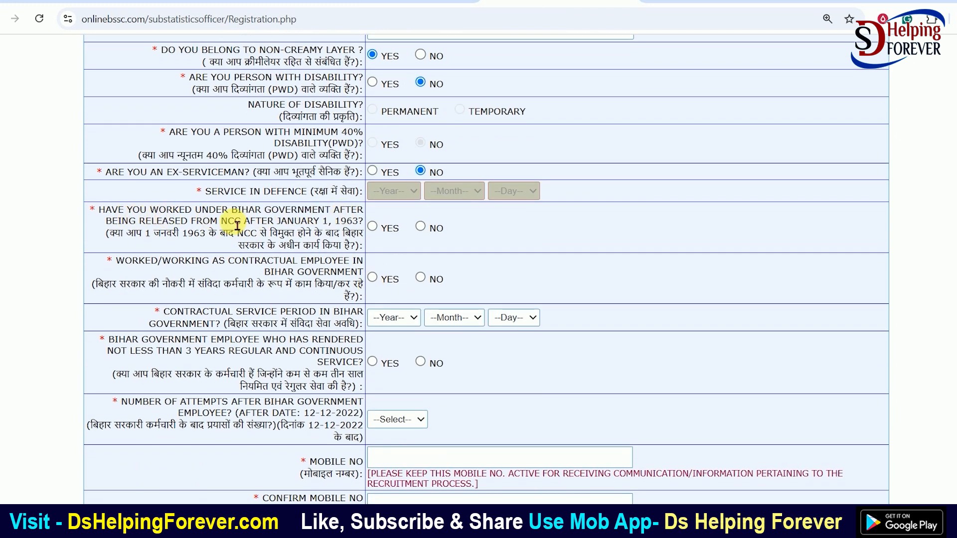
left_click_drag(152, 211, 336, 222)
left_click(336, 222)
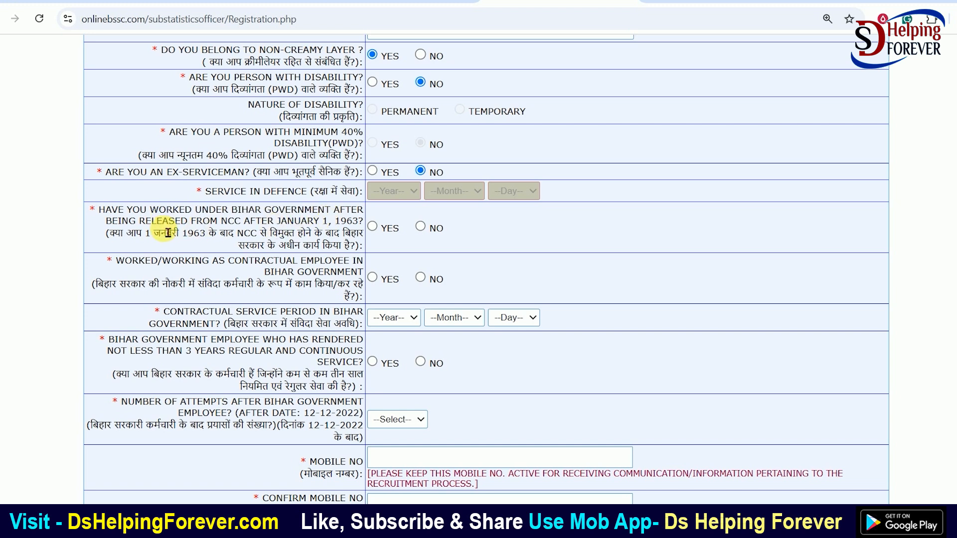
left_click(419, 229)
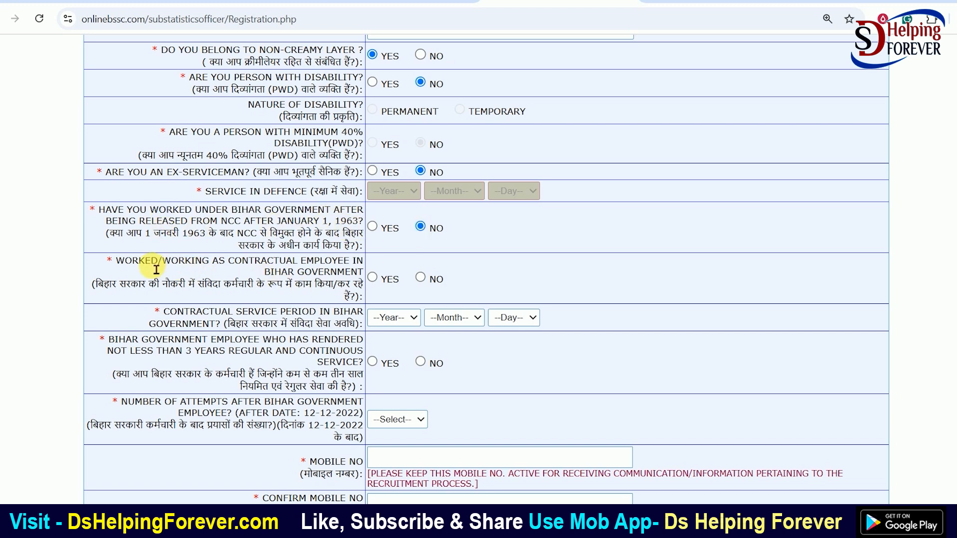
- Answer the Bihar government contractual employee question with No, after trying Yes
left_click_drag(233, 270, 348, 268)
left_click(349, 268)
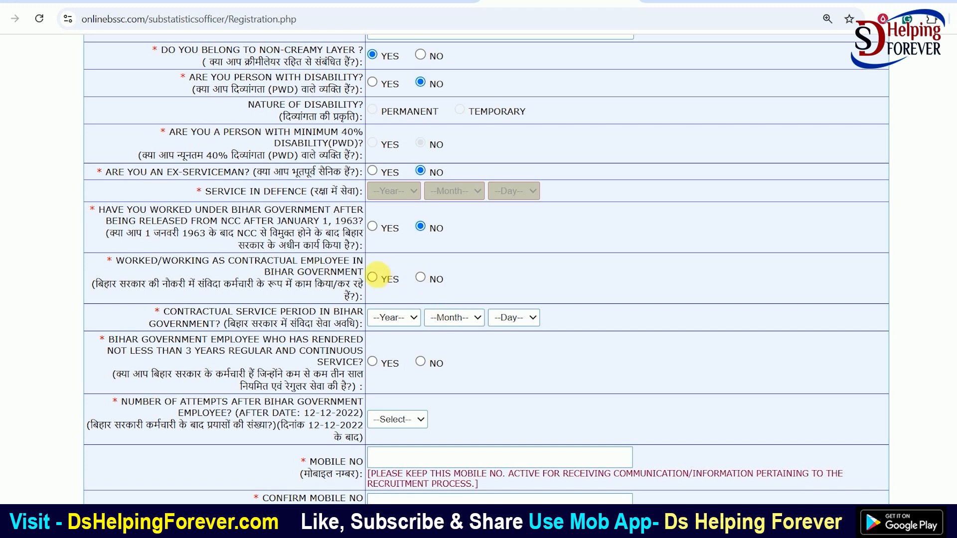
left_click(372, 278)
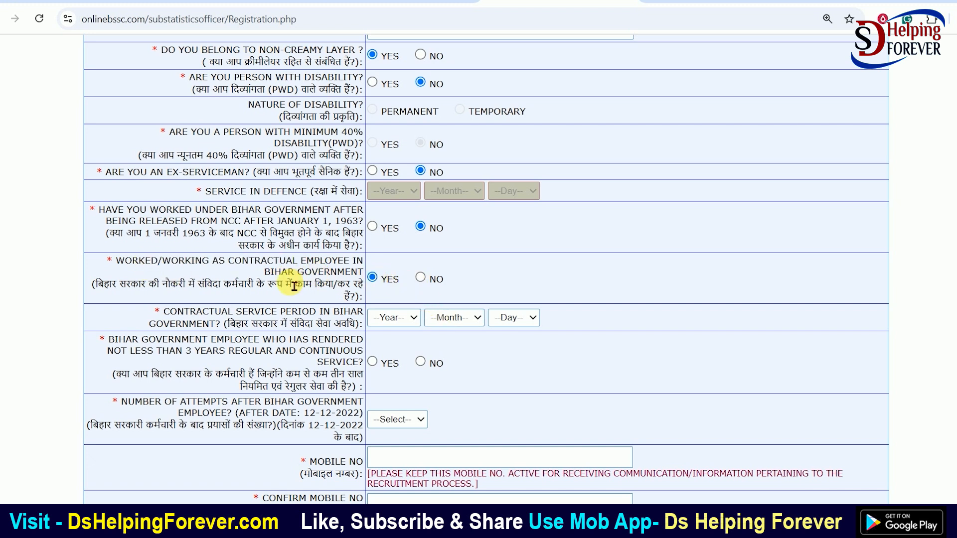
left_click(421, 278)
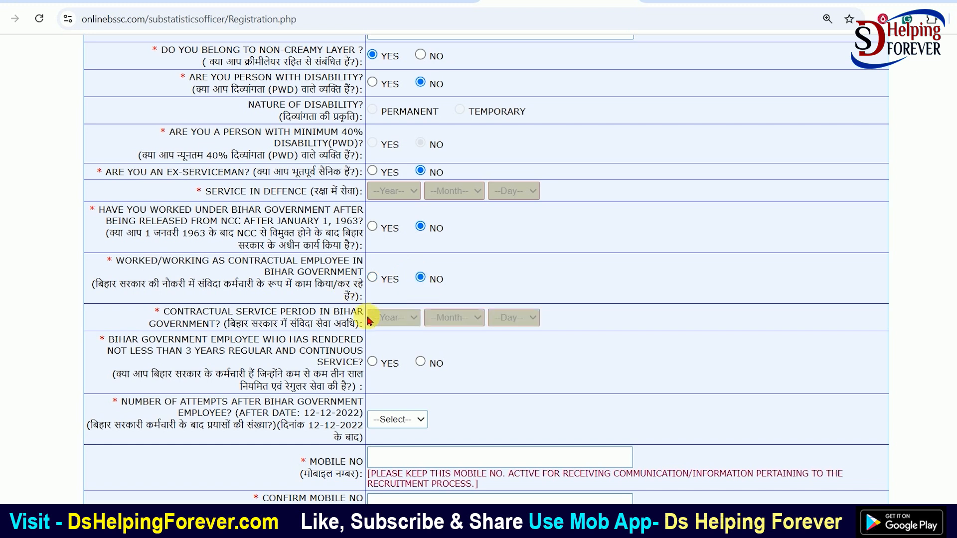
- Answer Yes to the Bihar government contractual employee question and check the contractual service period year, month and day fields
scroll(376, 230, "down", 1)
left_click(372, 210)
left_click_drag(242, 257, 336, 253)
left_click(334, 256)
left_click_drag(241, 257, 318, 265)
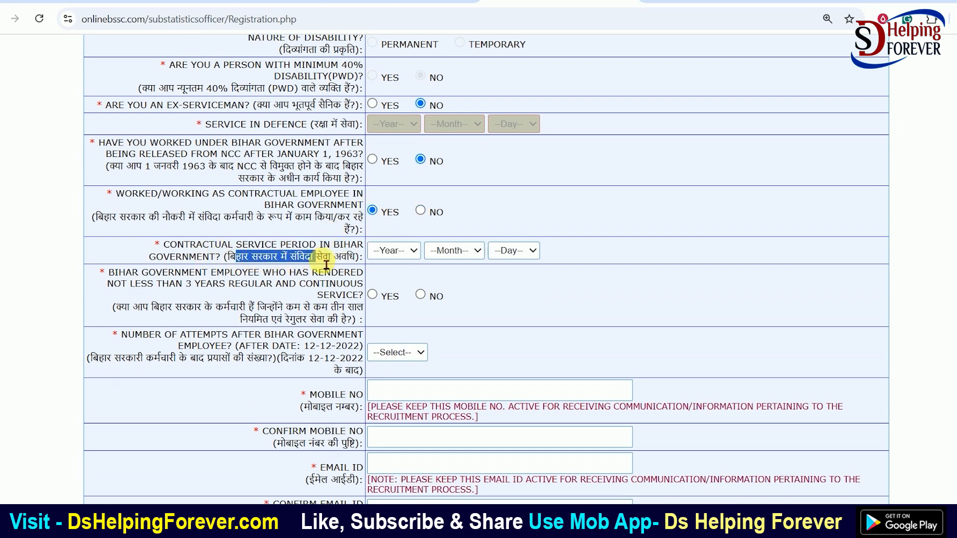
left_click(379, 251)
left_click(452, 250)
left_click(521, 250)
- Answer No to being a Bihar government employee with at least 3 years of regular and continuous service
left_click_drag(259, 286, 330, 282)
left_click(139, 284)
left_click(361, 279)
left_click_drag(188, 285, 273, 286)
left_click(282, 287)
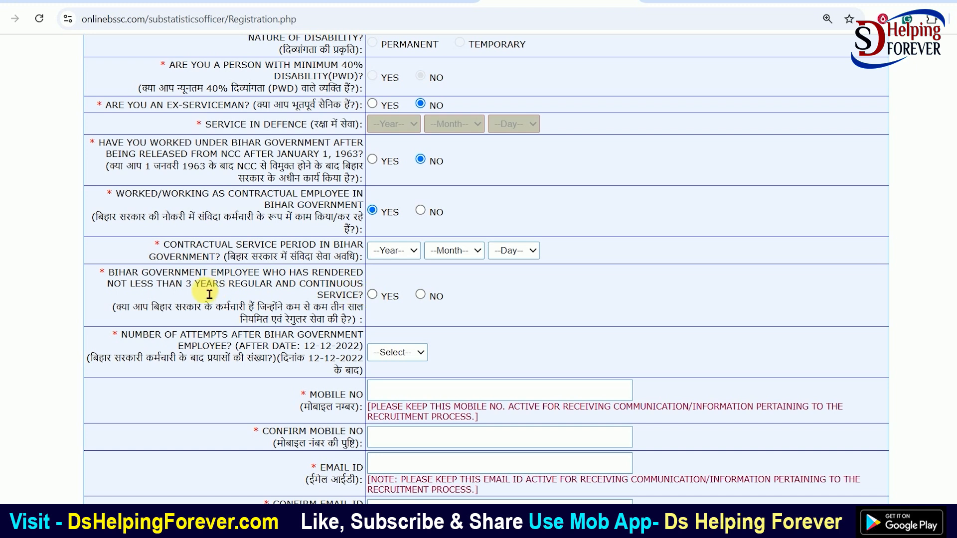
left_click_drag(192, 285, 327, 294)
left_click(332, 294)
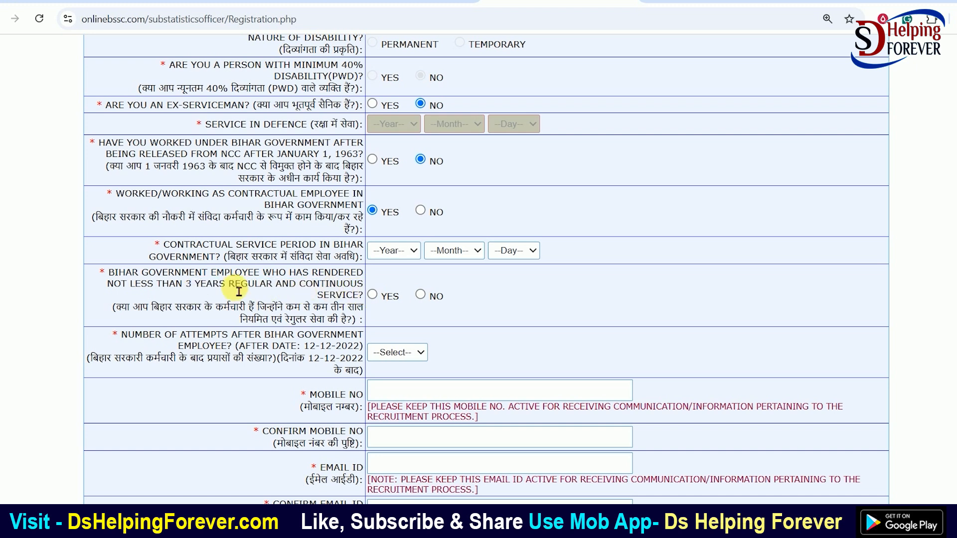
left_click(420, 295)
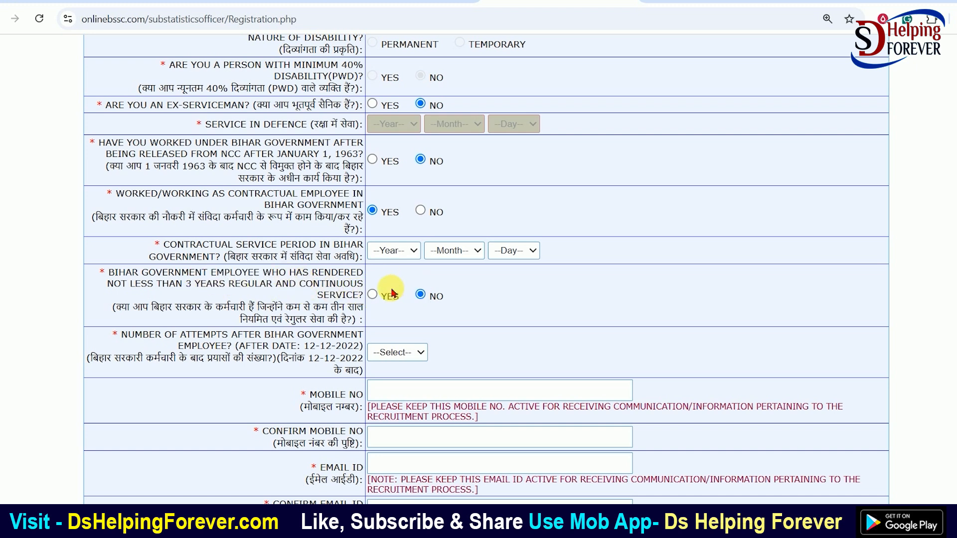
- Set the number of attempts after becoming a Bihar government employee to 02
scroll(265, 228, "down", 3)
left_click_drag(191, 207, 300, 203)
left_click(327, 204)
left_click_drag(178, 212, 262, 222)
left_click(317, 224)
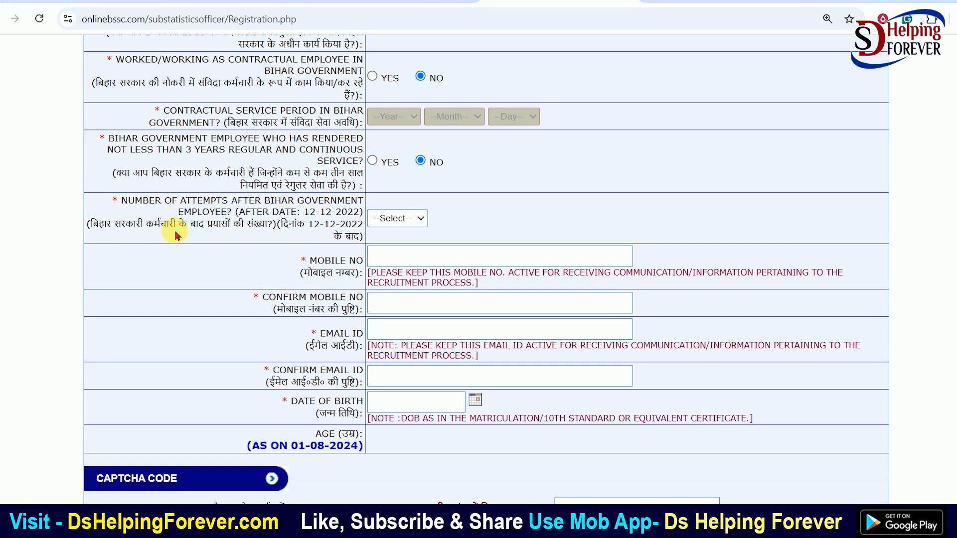
double_click(158, 230)
left_click_drag(209, 232, 282, 227)
left_click(229, 234)
left_click_drag(210, 230, 269, 227)
left_click(272, 230)
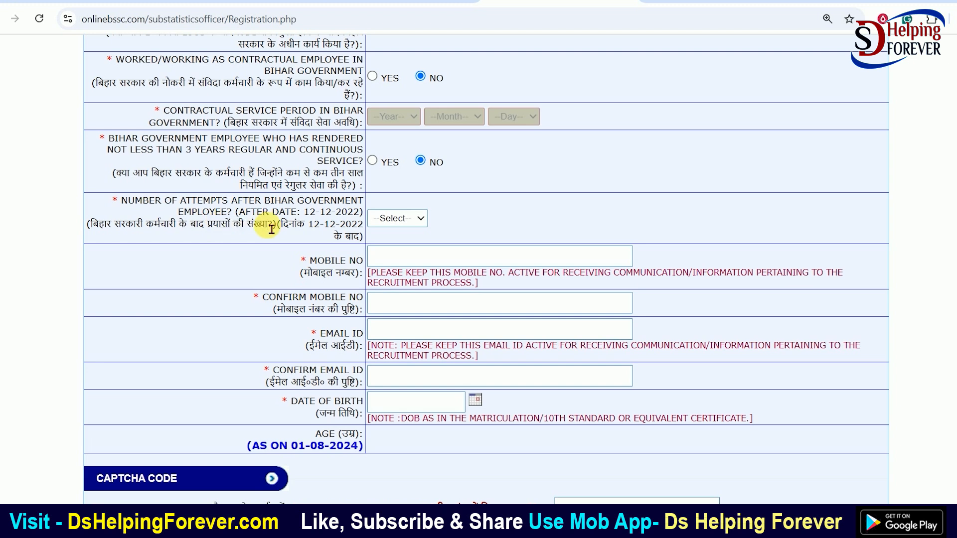
left_click_drag(281, 225, 345, 225)
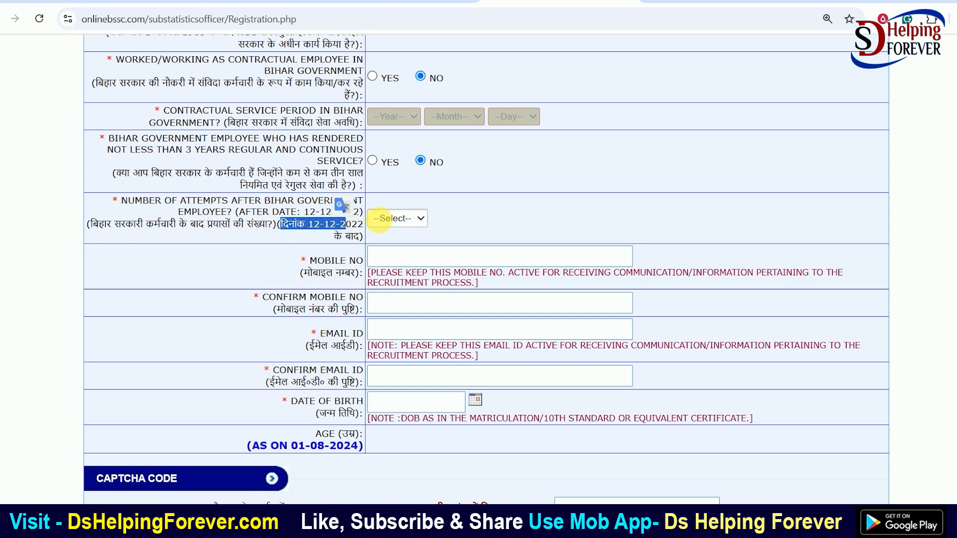
left_click(399, 220)
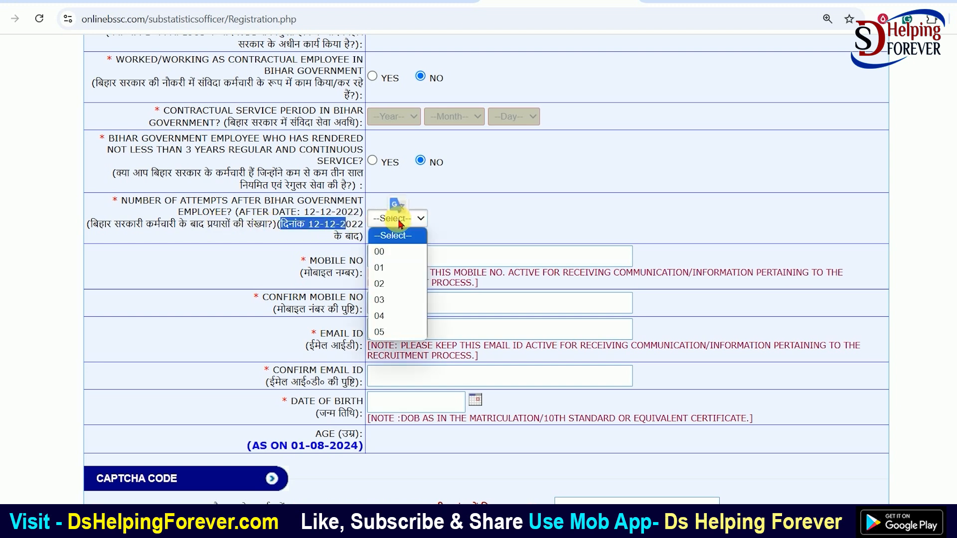
left_click(392, 283)
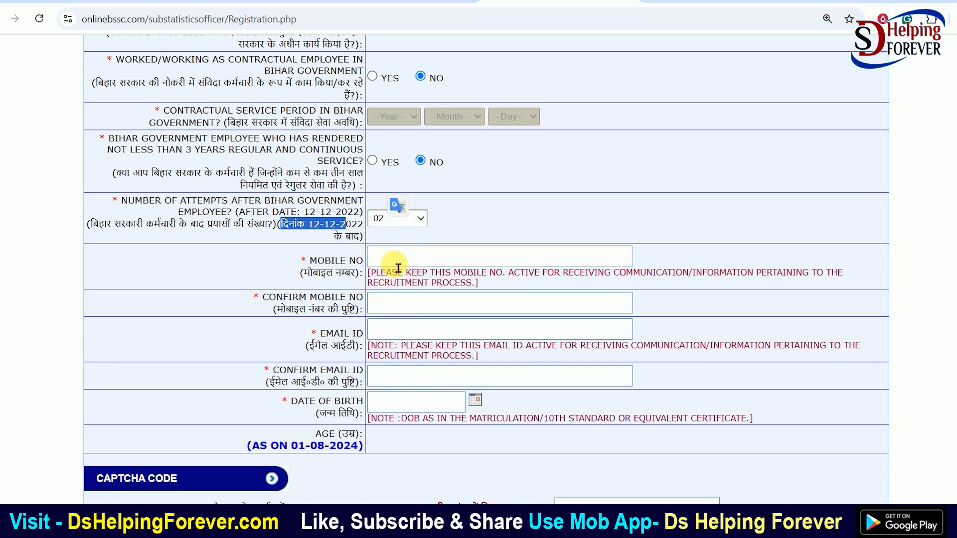
- Change the number of attempts after becoming a Bihar government employee to 00
left_click(253, 227)
left_click_drag(167, 201, 299, 219)
left_click(322, 224)
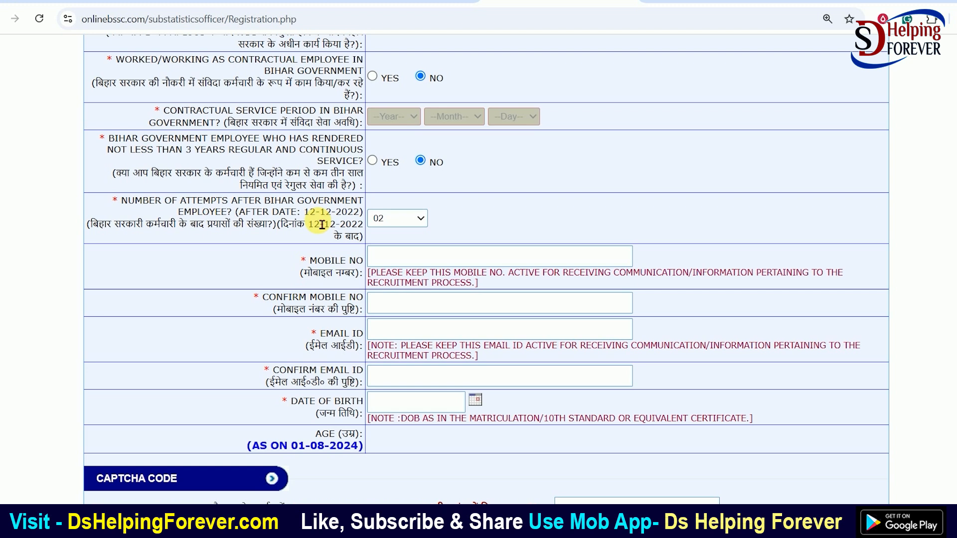
left_click(391, 218)
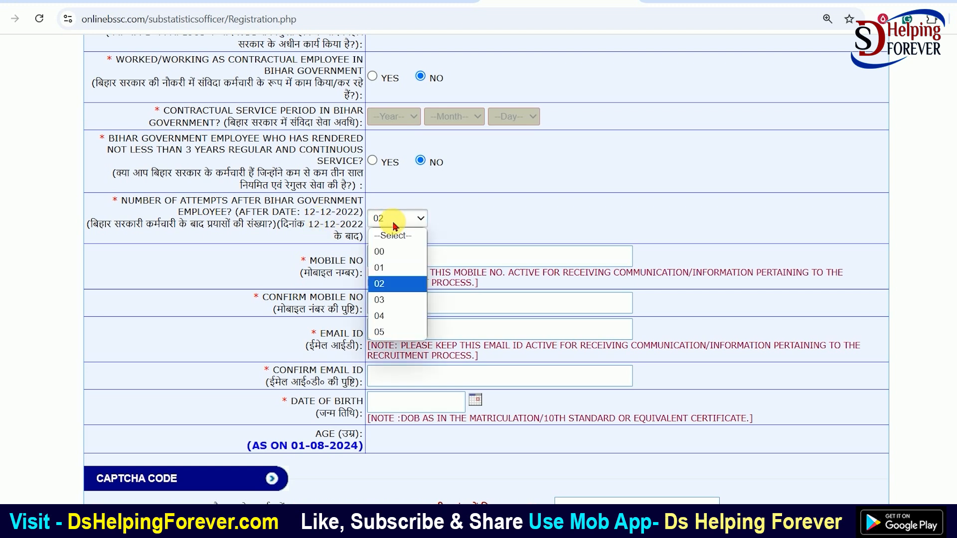
left_click(396, 250)
- Look over the mobile and email fields and choose the applicant's date of birth from the calendar
scroll(405, 259, "down", 1)
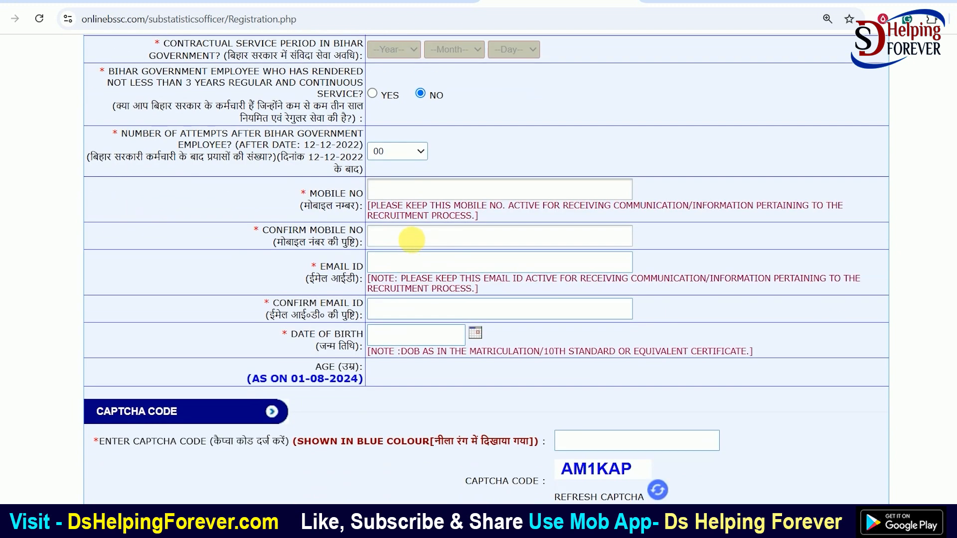
left_click(434, 272)
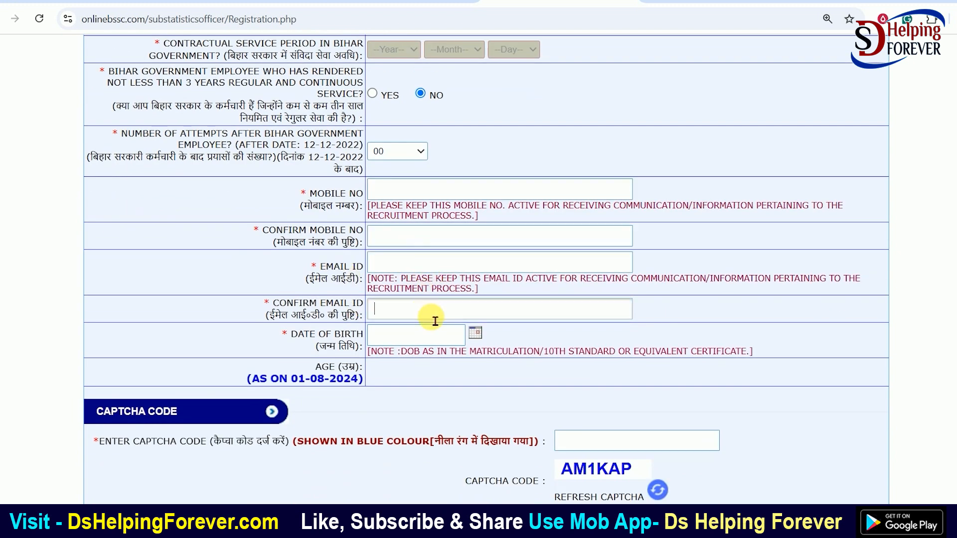
scroll(434, 316, "down", 1)
left_click(475, 269)
left_click(611, 123)
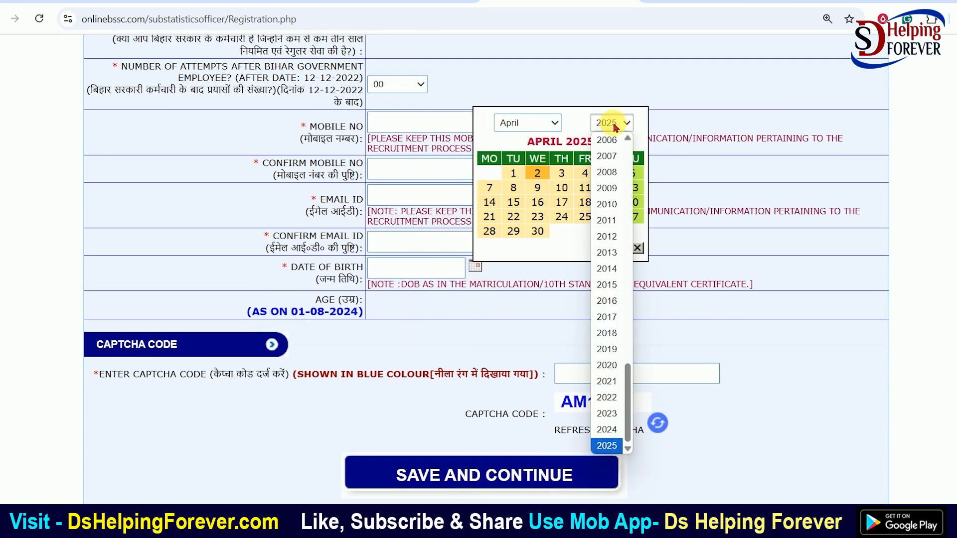
scroll(628, 247, "up", 2)
scroll(626, 297, "up", 3)
scroll(605, 188, "down", 4)
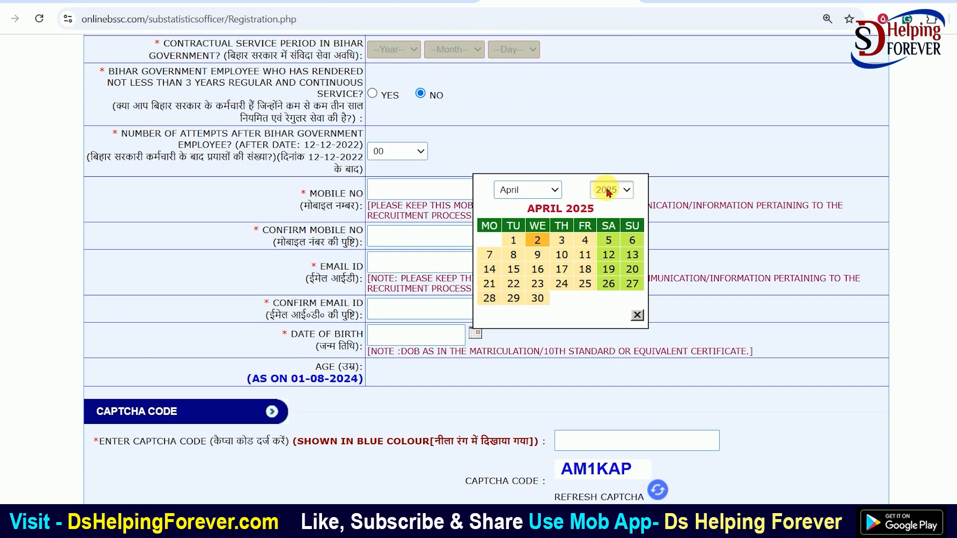
left_click(611, 189)
scroll(608, 257, "up", 5)
left_click(607, 378)
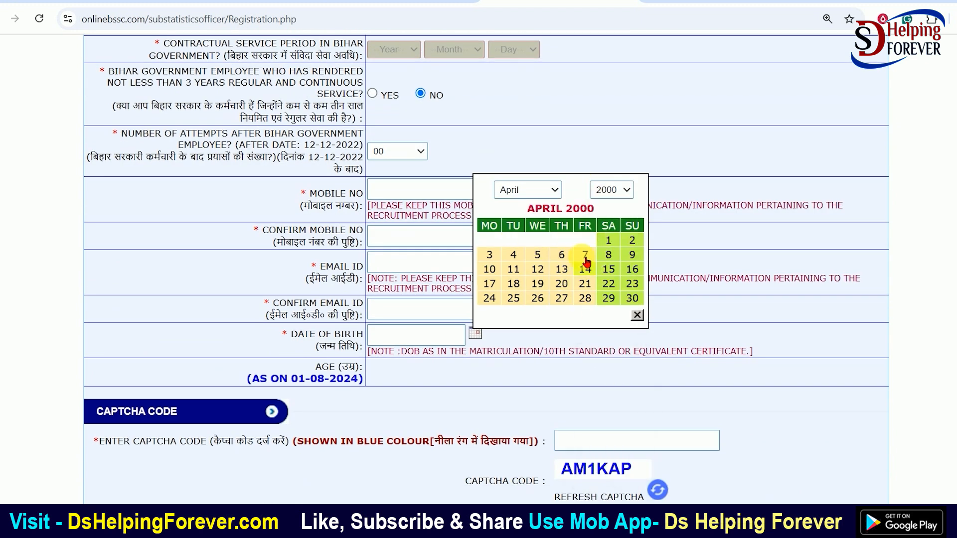
left_click(539, 190)
left_click(538, 215)
left_click(609, 240)
- Check the calculated age and its 01-08-2024 reference date, and move on to the captcha entry
scroll(437, 304, "down", 2)
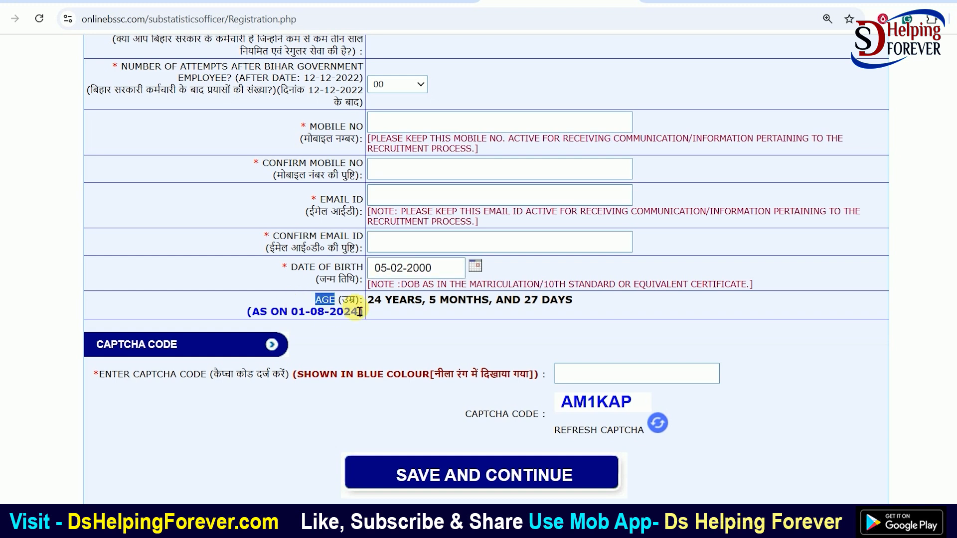
left_click_drag(423, 301, 517, 306)
left_click(517, 306)
left_click_drag(312, 313, 355, 314)
left_click(350, 323)
left_click(558, 370)
- Confirm the registration details on the review page and accept the final submission warning
scroll(561, 367, "down", 2)
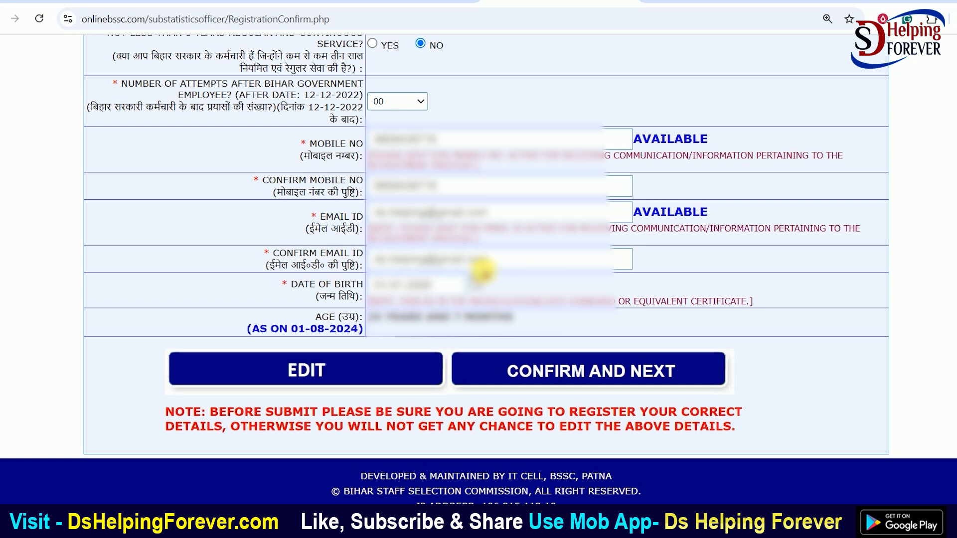
left_click(617, 379)
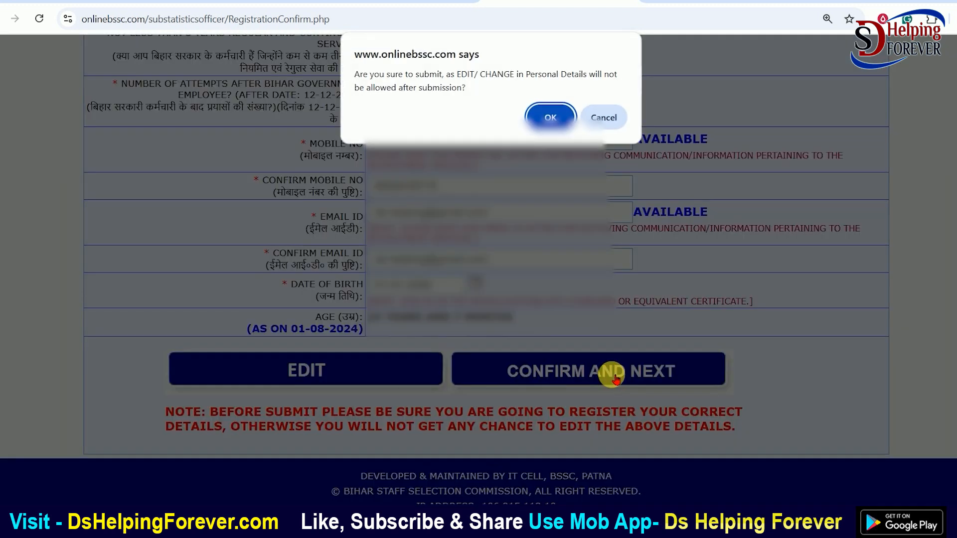
left_click_drag(408, 75, 504, 76)
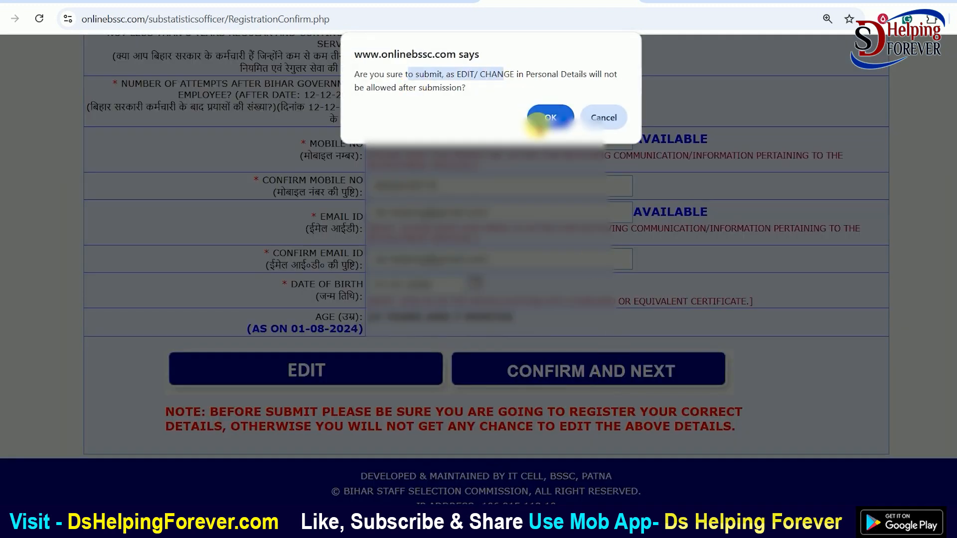
left_click(538, 120)
- Read the notice about the registration number and password delivery and proceed to the login page
left_click_drag(346, 282, 607, 285)
left_click_drag(373, 298, 561, 296)
left_click(569, 298)
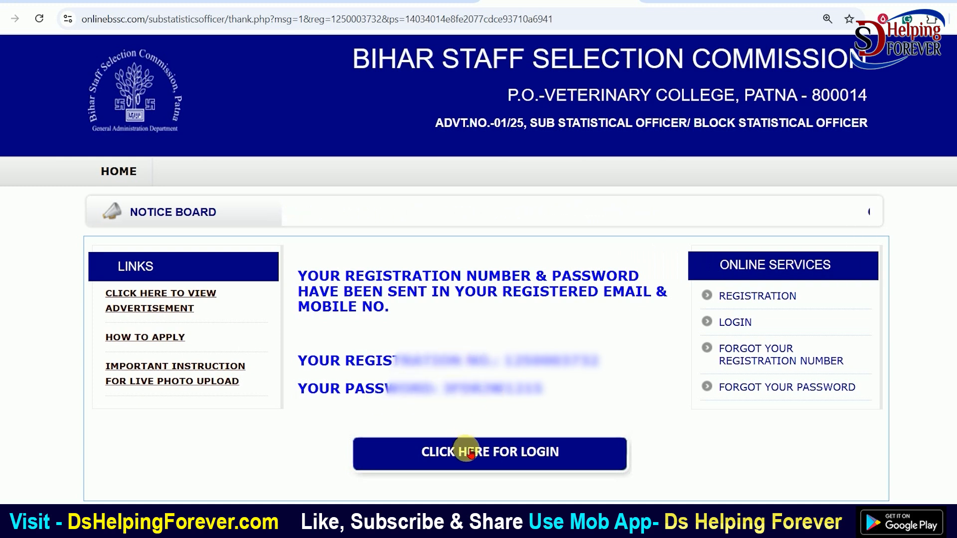
left_click(530, 457)
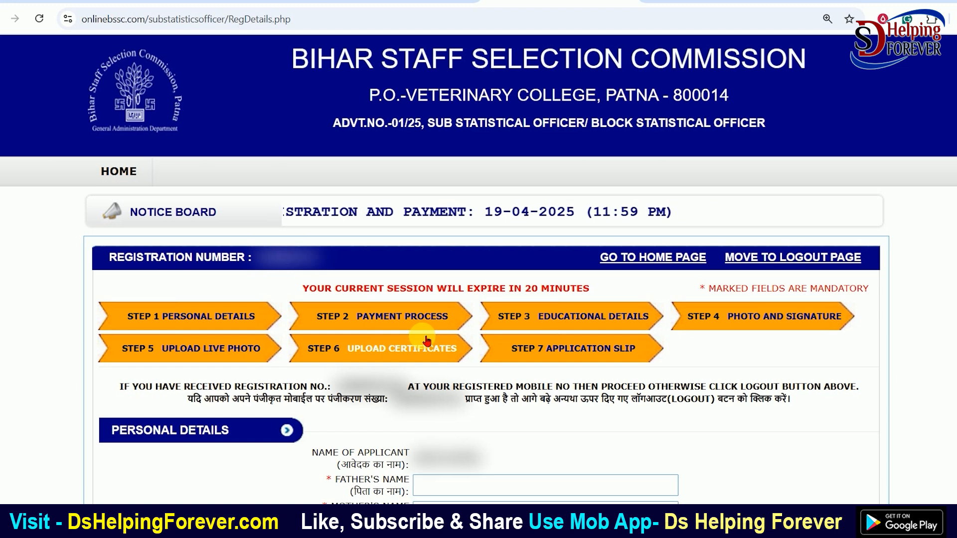
- Set the issue date of the domicile certificate to 02-02-2024 in the personal details
scroll(427, 341, "down", 2)
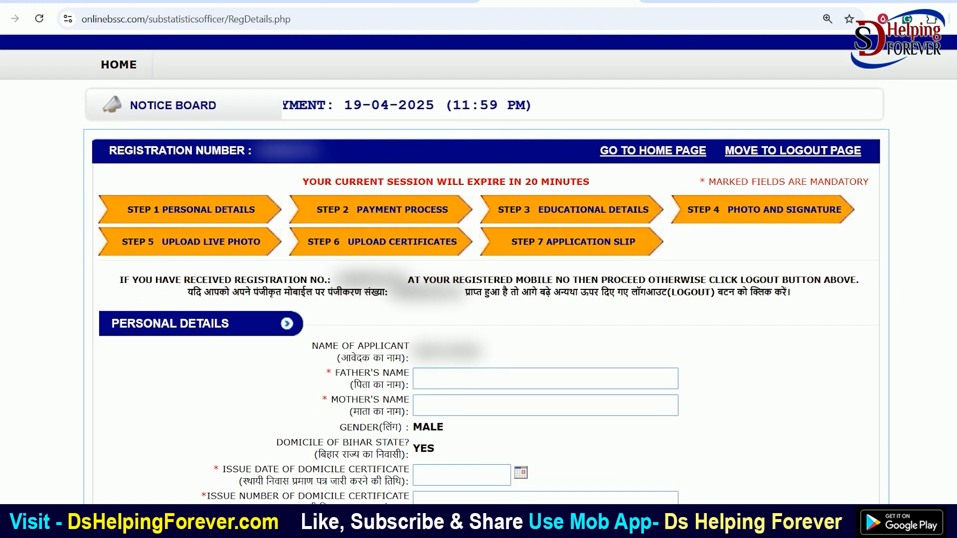
scroll(466, 141, "down", 5)
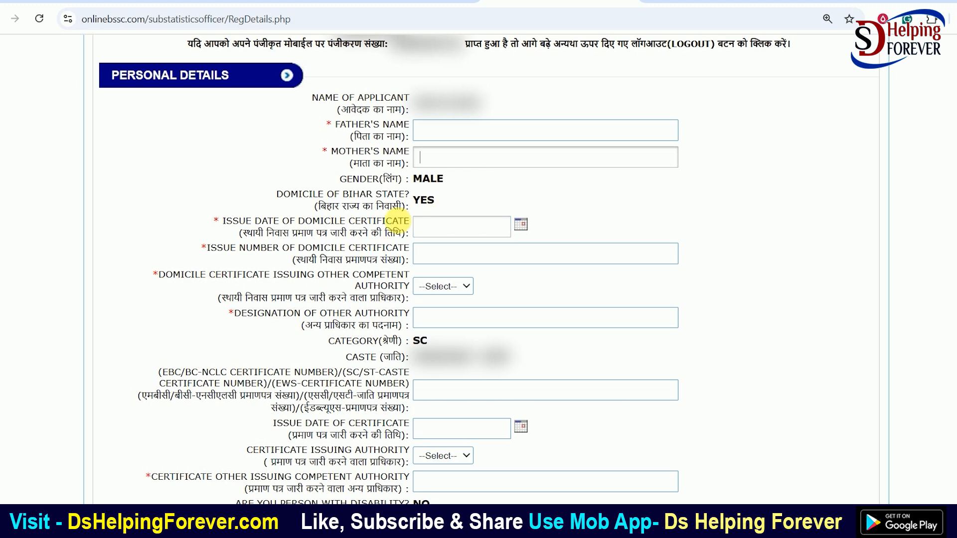
left_click_drag(289, 221, 391, 229)
left_click(302, 233)
left_click(390, 231)
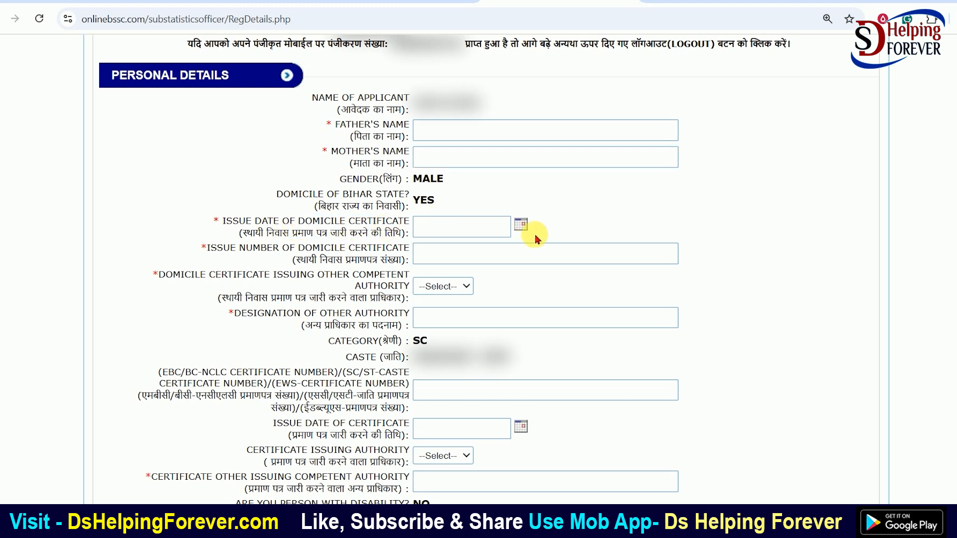
left_click(521, 225)
left_click(588, 78)
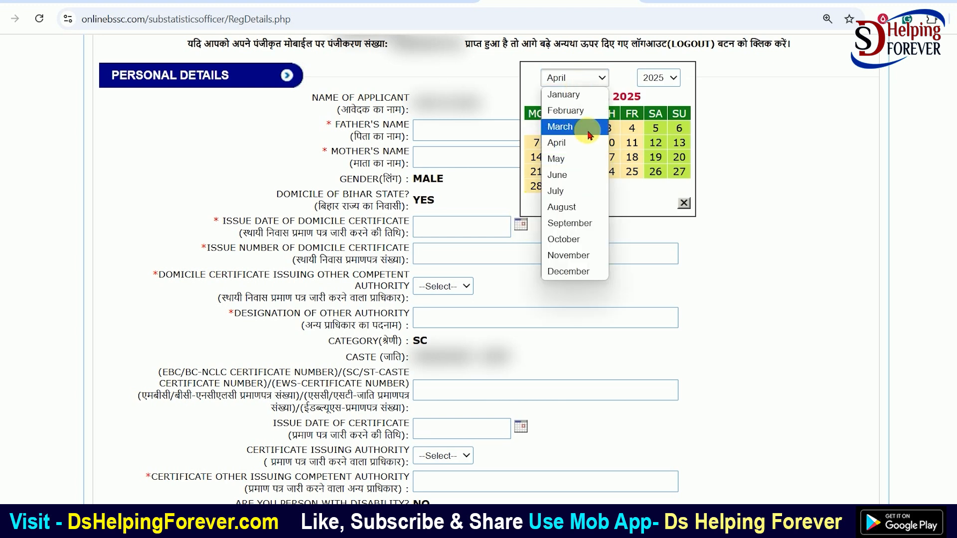
left_click(568, 109)
left_click(658, 78)
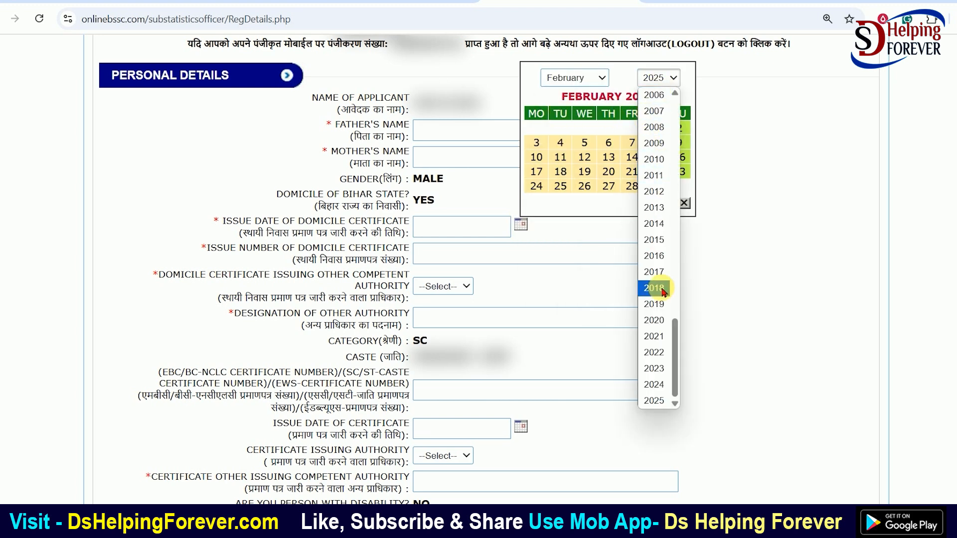
left_click(654, 404)
left_click(657, 144)
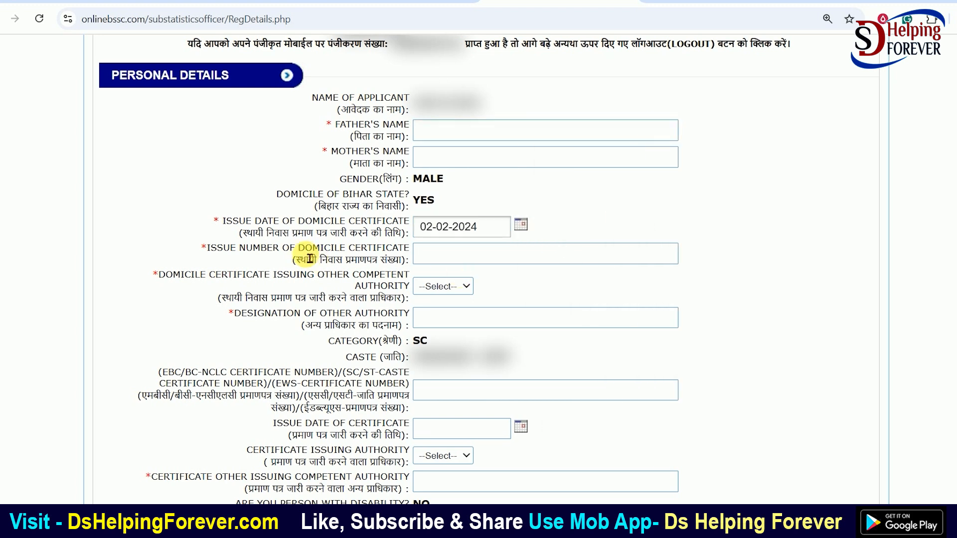
- Check the domicile certificate issue number field and set the domicile certificate issuing authority to RO
left_click_drag(357, 248, 405, 248)
left_click(464, 256)
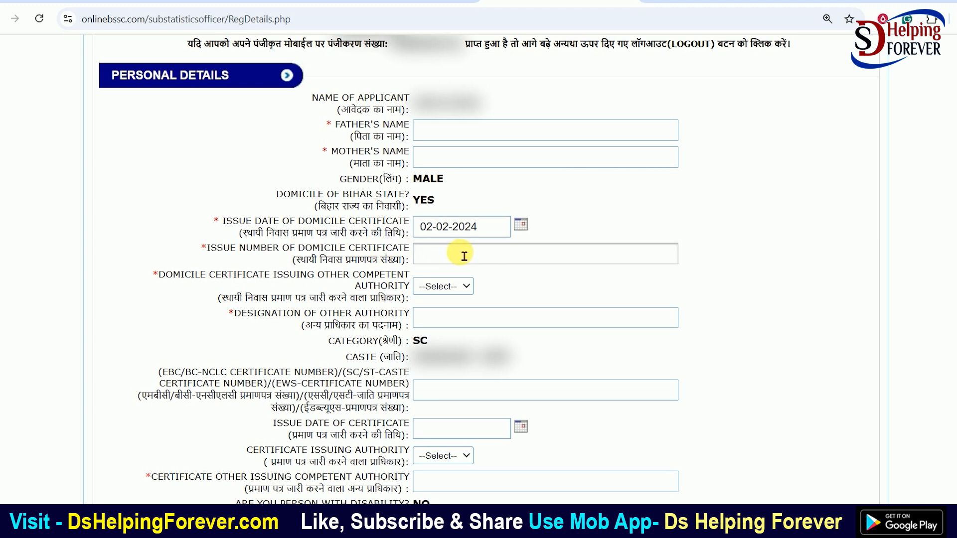
left_click_drag(253, 274, 379, 274)
left_click(436, 287)
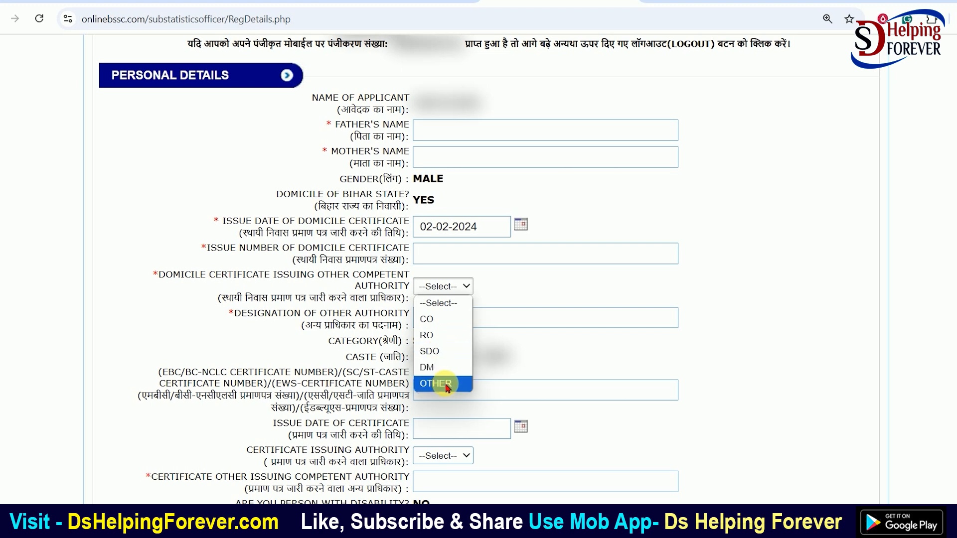
left_click(435, 334)
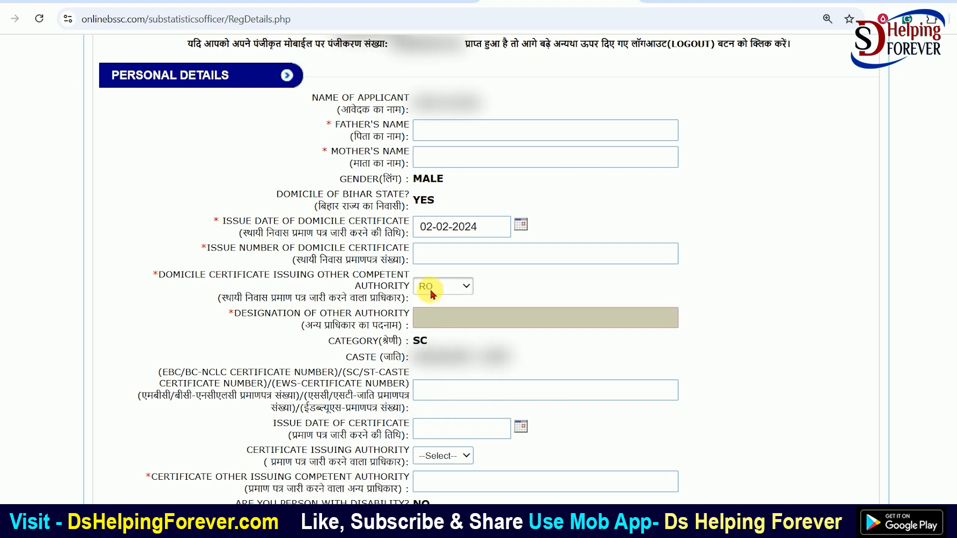
- Try OTHER as the domicile certificate issuing authority to check the other authority designation field, and return it to RO
left_click_drag(312, 319, 365, 317)
left_click(367, 317)
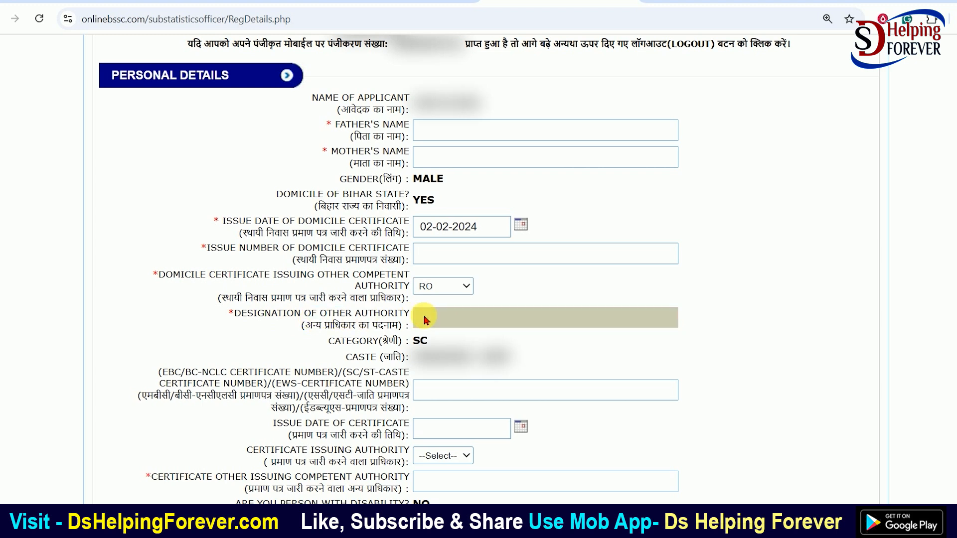
left_click(449, 286)
left_click(436, 384)
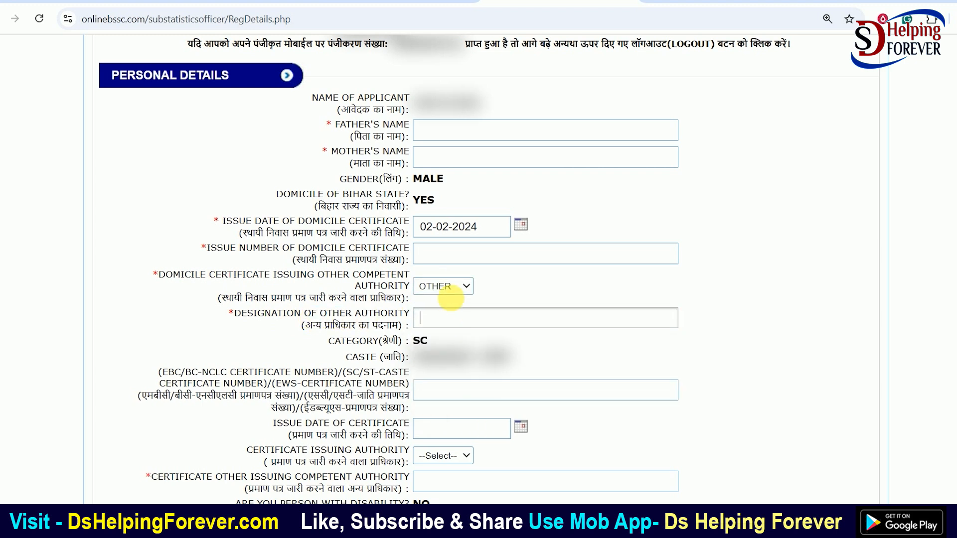
left_click(450, 288)
left_click(435, 335)
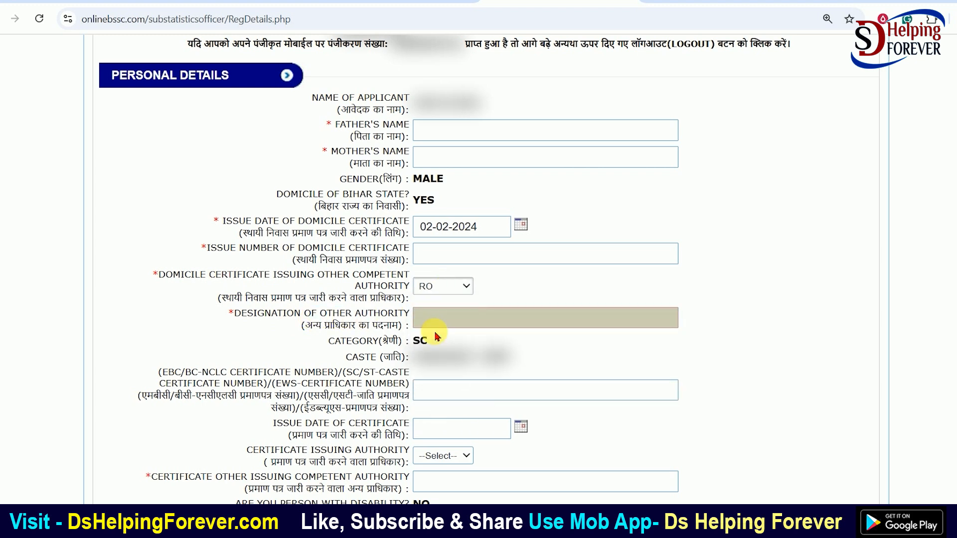
- Examine the label of the EBC/BC-NCLC, SC/ST caste and EWS certificate number field in the personal details
left_click_drag(168, 374, 316, 381)
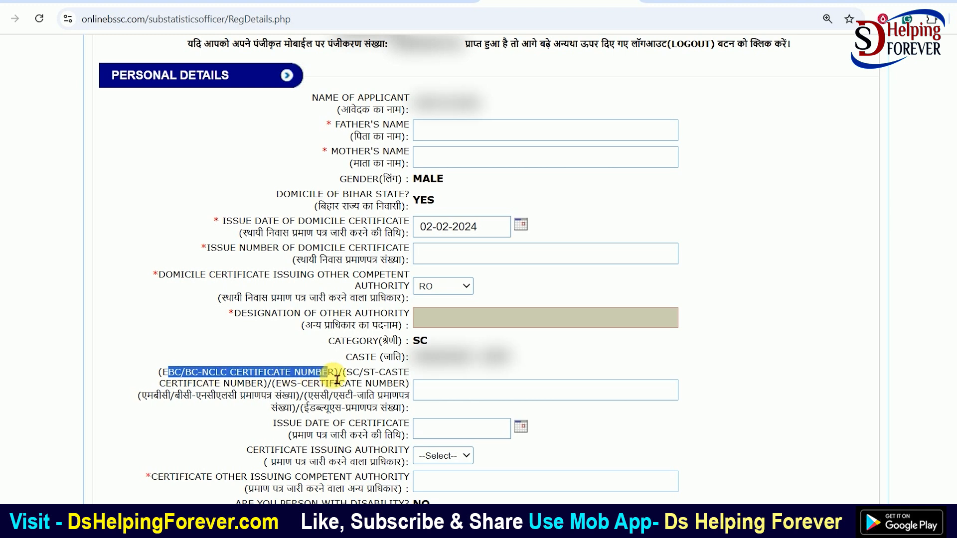
left_click(337, 380)
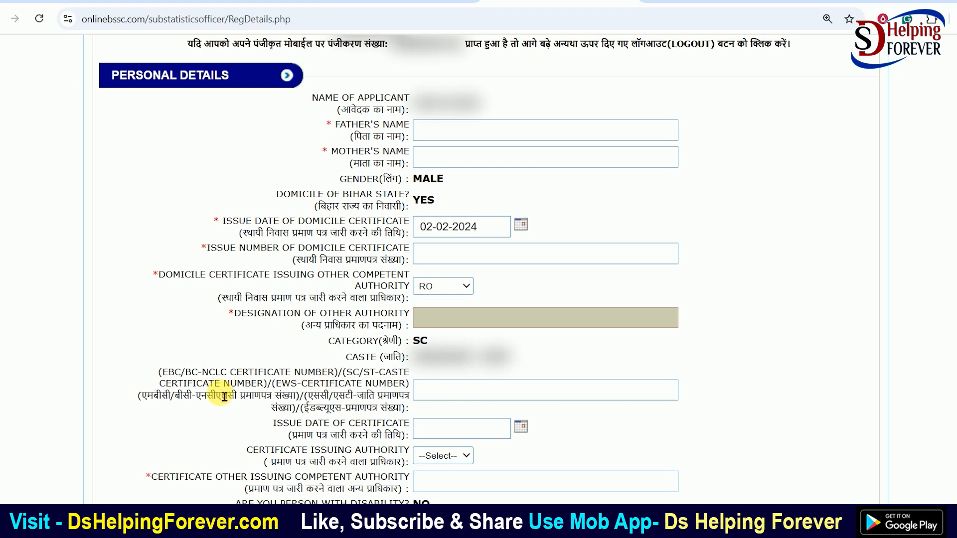
scroll(357, 146, "down", 5)
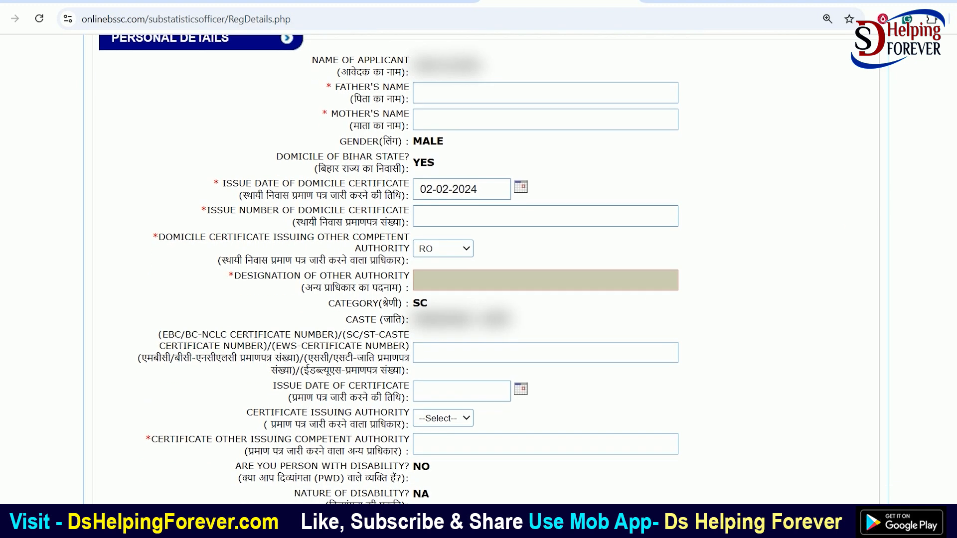
left_click_drag(343, 135, 406, 136)
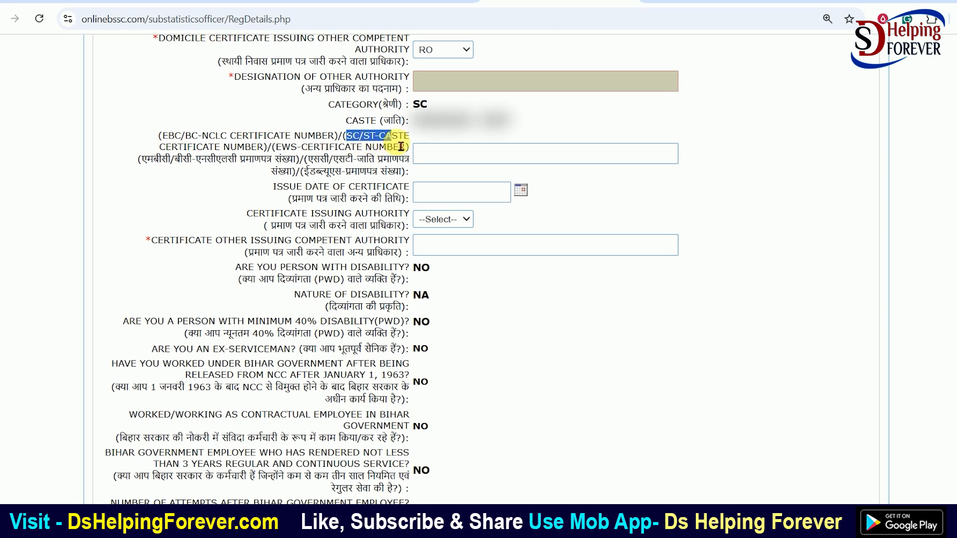
left_click_drag(201, 149, 278, 149)
left_click(462, 158)
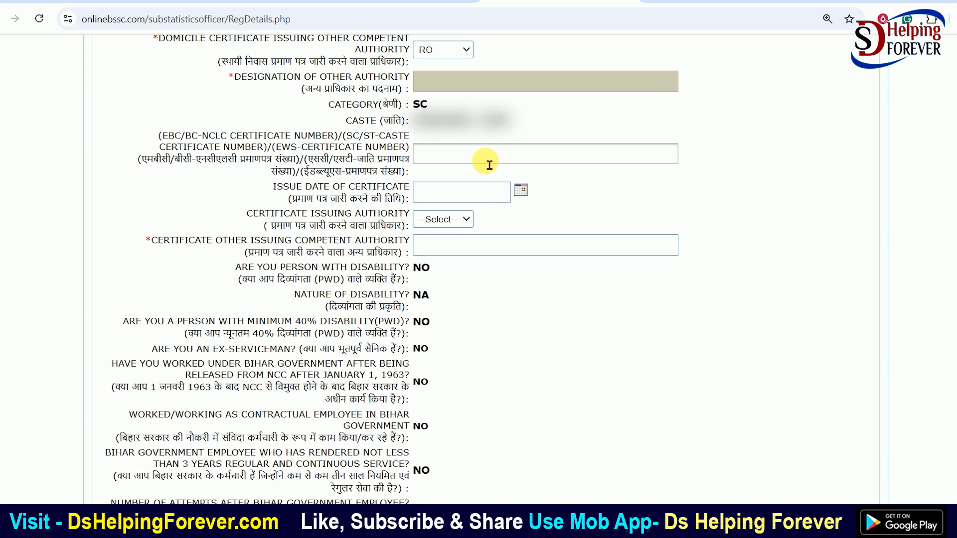
left_click_drag(229, 134, 401, 150)
left_click(344, 149)
left_click(402, 152)
- Set the category certificate's issuing authority to RO
left_click(442, 154)
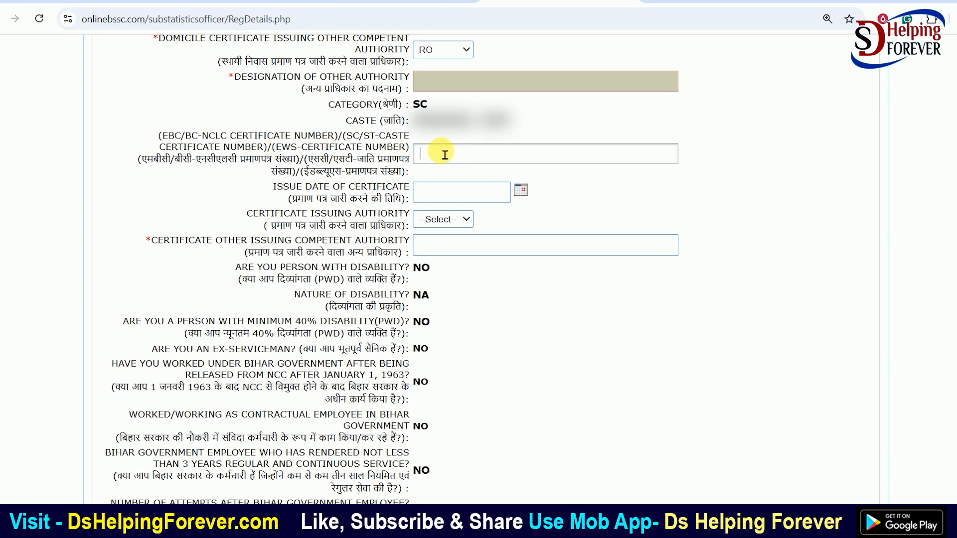
left_click(442, 219)
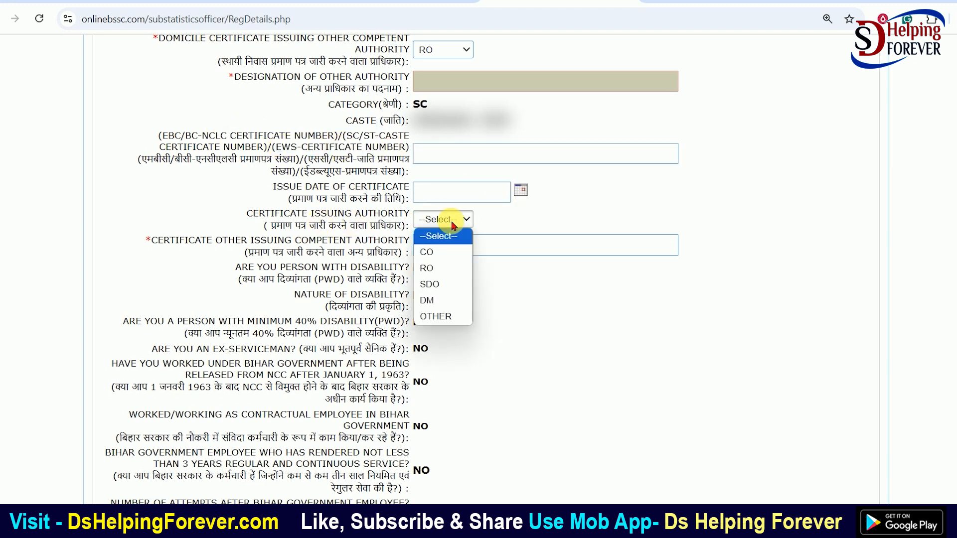
left_click(444, 265)
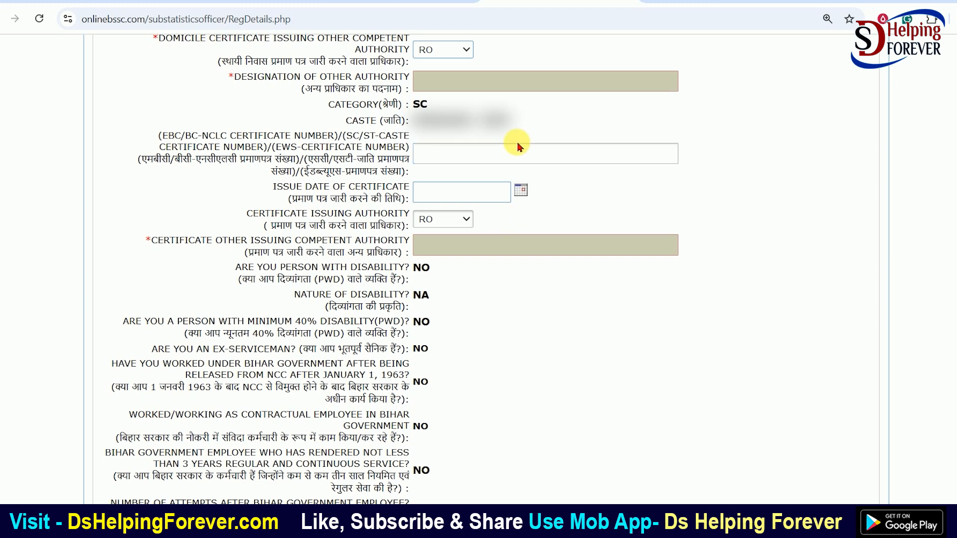
- Recheck which category certificates the certificate number field asks for, in both its English and Hindi label
scroll(535, 160, "up", 1)
scroll(533, 164, "up", 1)
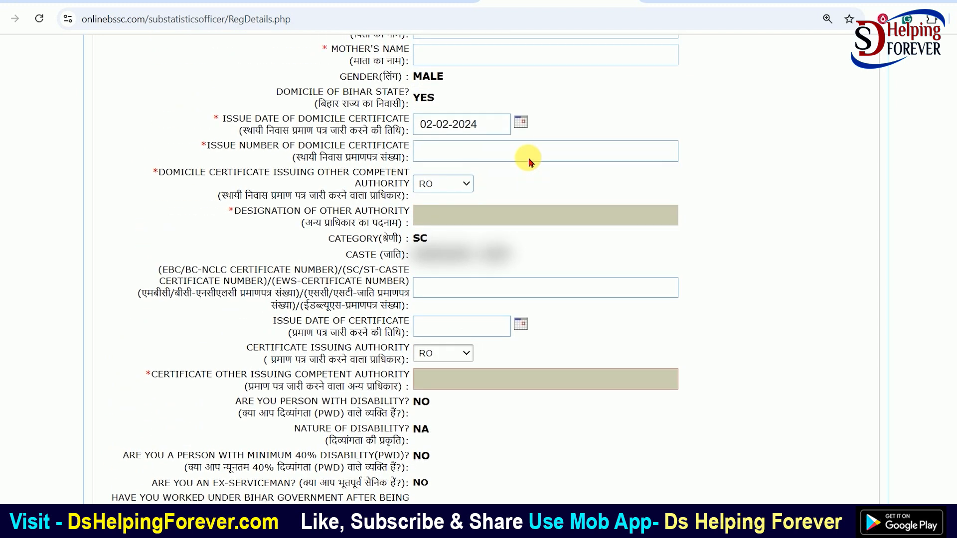
left_click_drag(208, 270, 393, 291)
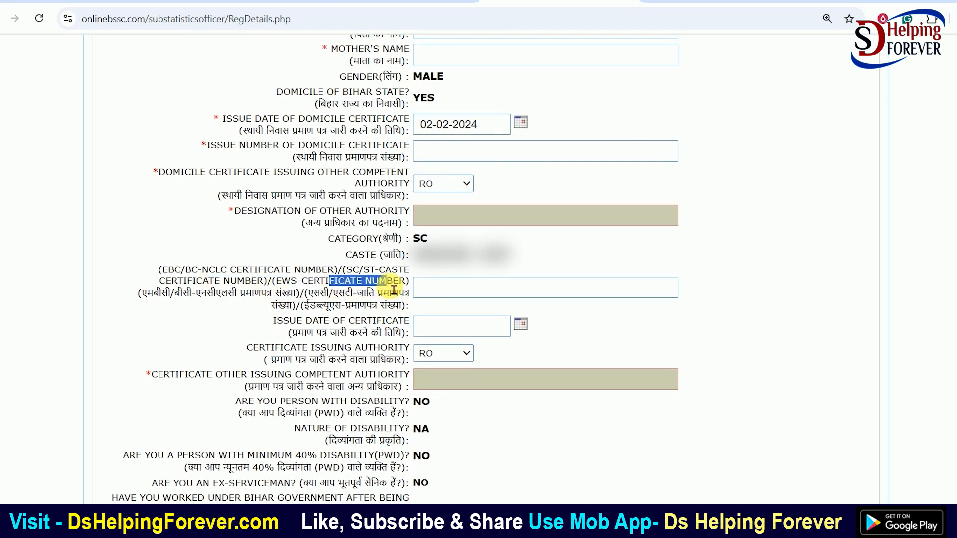
left_click(183, 293)
left_click_drag(191, 293, 261, 292)
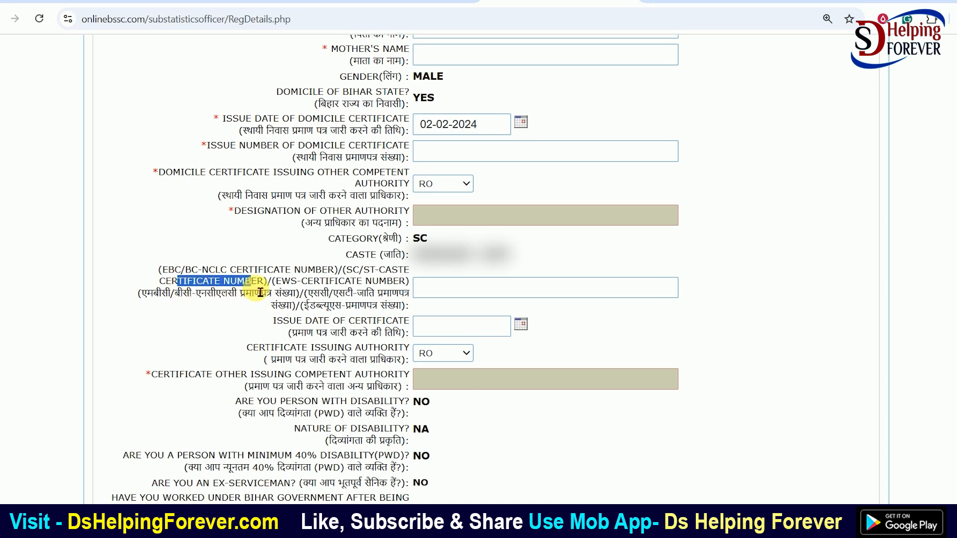
left_click(260, 292)
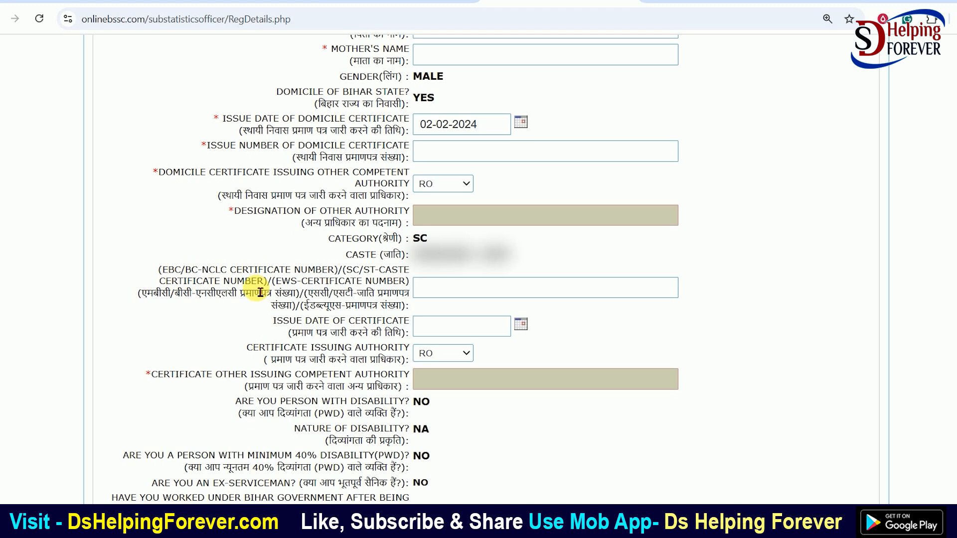
left_click_drag(335, 294, 396, 303)
left_click(397, 304)
- Answer NO to being a ward of a freedom fighter and set the nationality to INDIAN
scroll(394, 269, "down", 6)
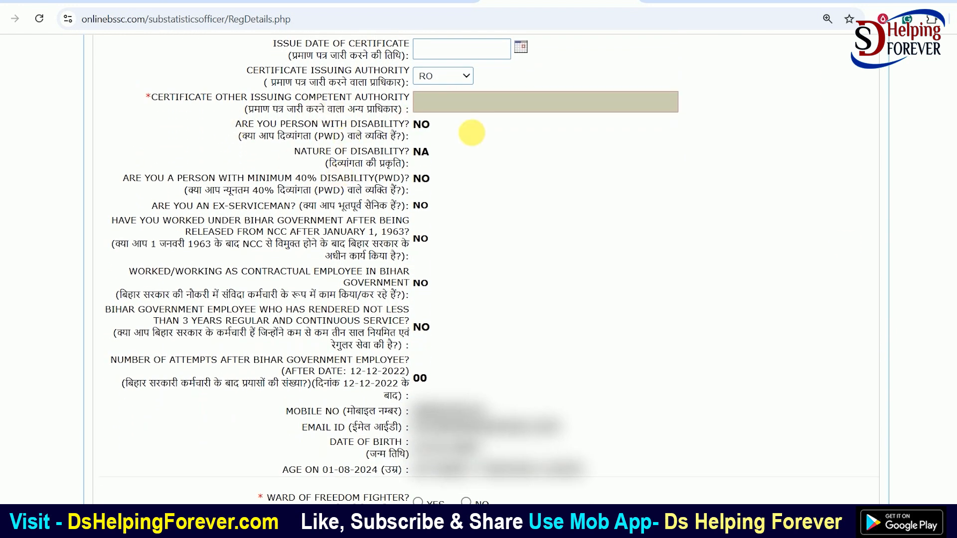
scroll(928, 278, "down", 1)
scroll(928, 277, "down", 5)
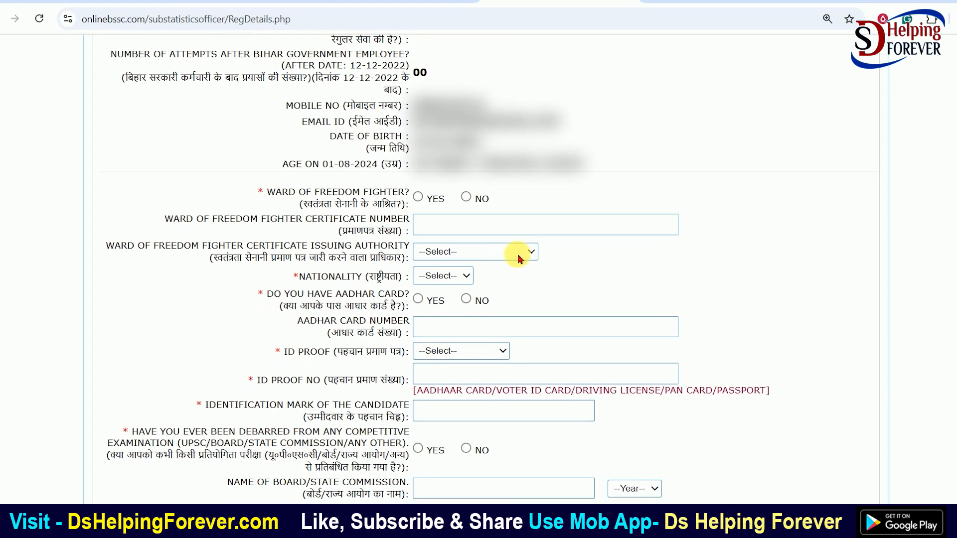
left_click(466, 196)
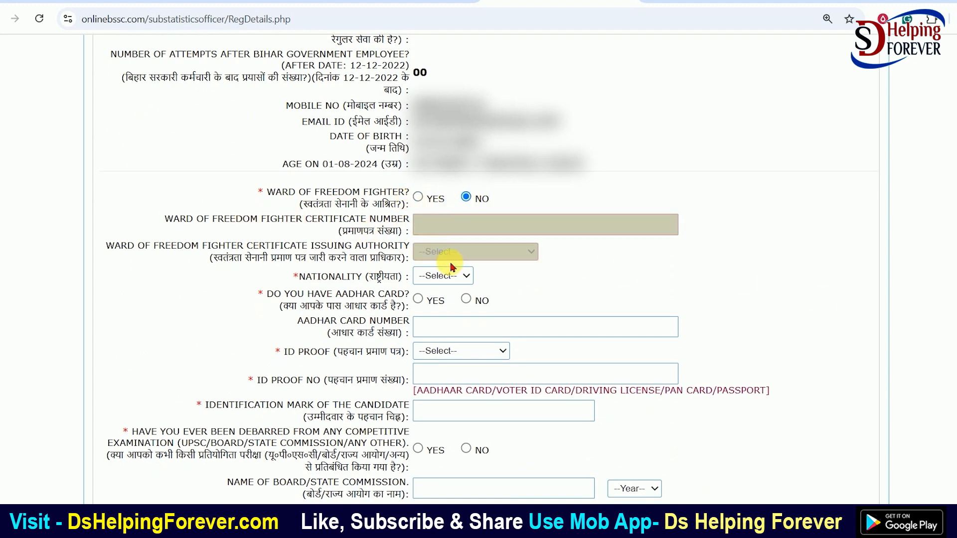
left_click(457, 276)
left_click(442, 308)
- Answer YES to having an Aadhar card and check the field for the Aadhar card number
left_click_drag(336, 295, 405, 298)
left_click(418, 299)
left_click(439, 327)
- Try Aadhaar Card as the ID proof and check the ID proof number field
scroll(413, 329, "down", 1)
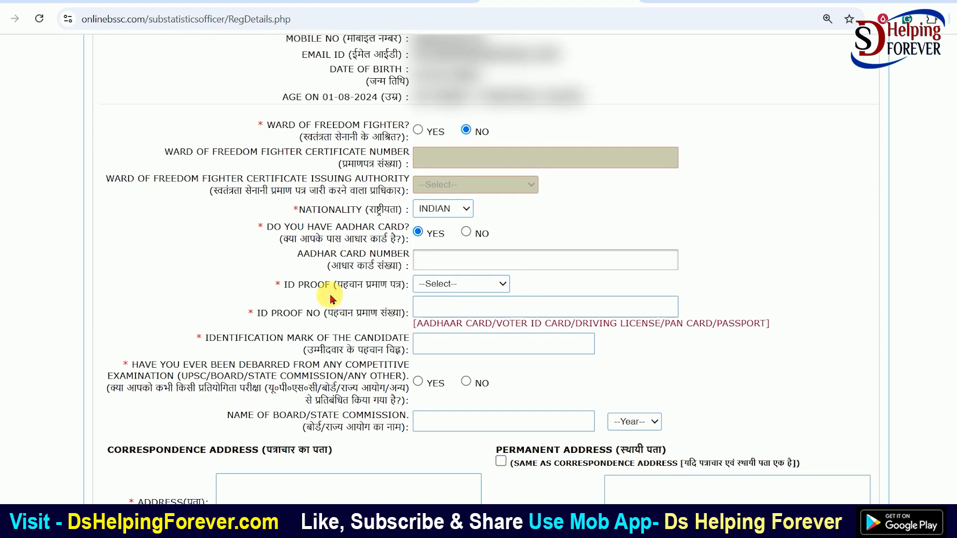
left_click(461, 283)
left_click(454, 319)
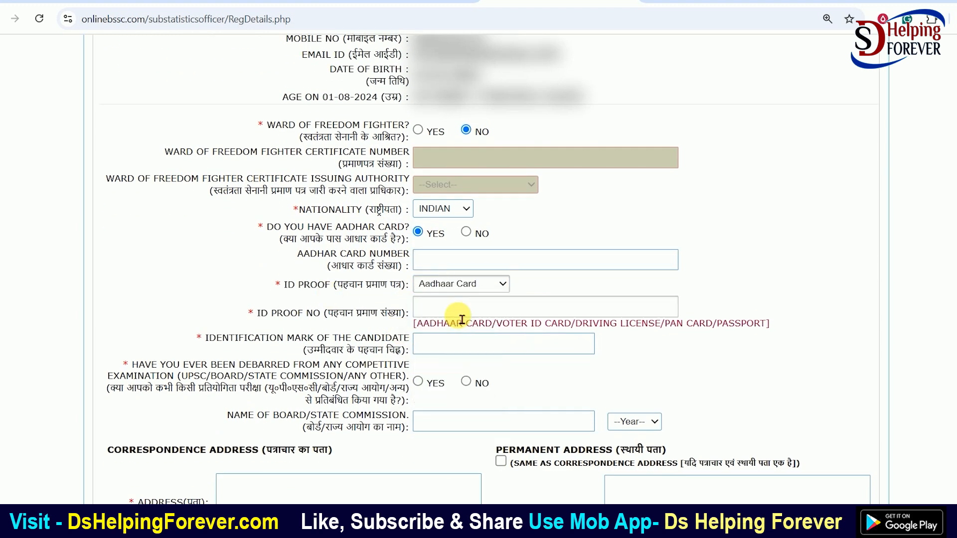
left_click(455, 314)
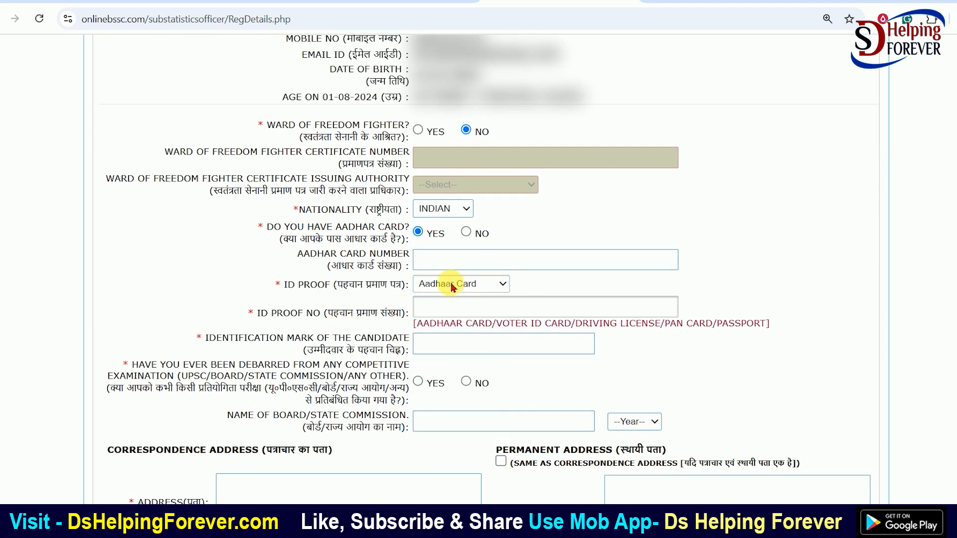
left_click(449, 310)
- Set the ID proof to Voter Id Card and check its number field
left_click(443, 290)
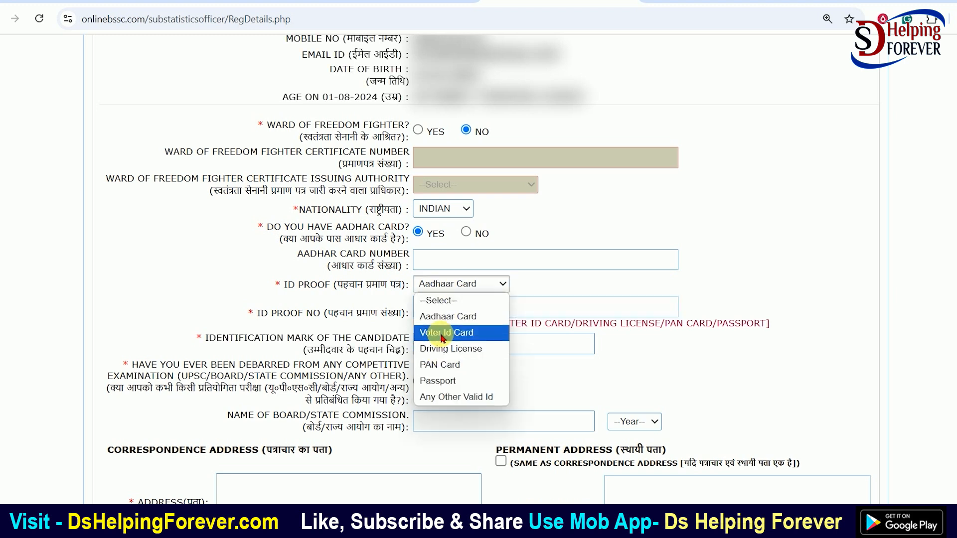
left_click(439, 332)
left_click(450, 314)
- Check the candidate's identification mark field and answer NO to having been debarred from any competitive examination
scroll(446, 317, "down", 1)
left_click_drag(392, 275, 277, 273)
left_click(463, 282)
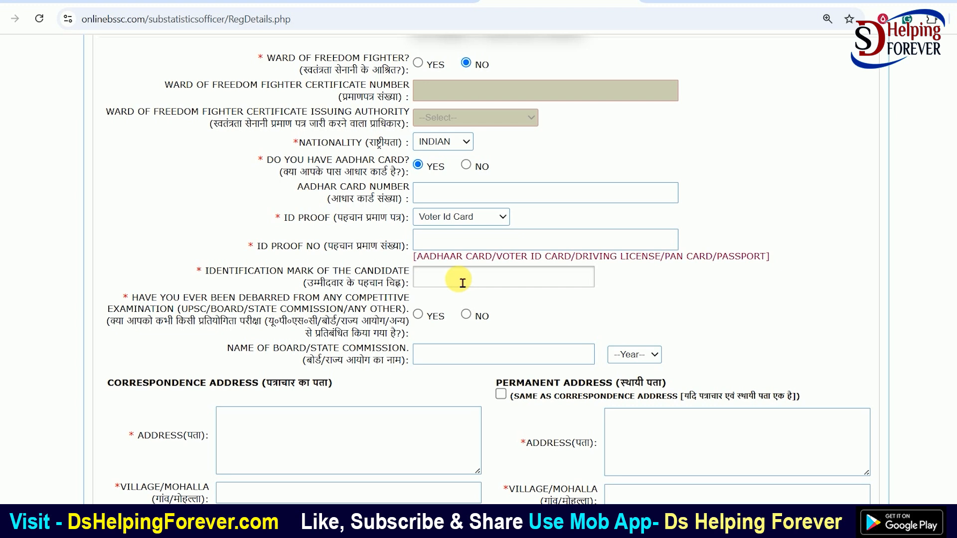
scroll(460, 261, "down", 1)
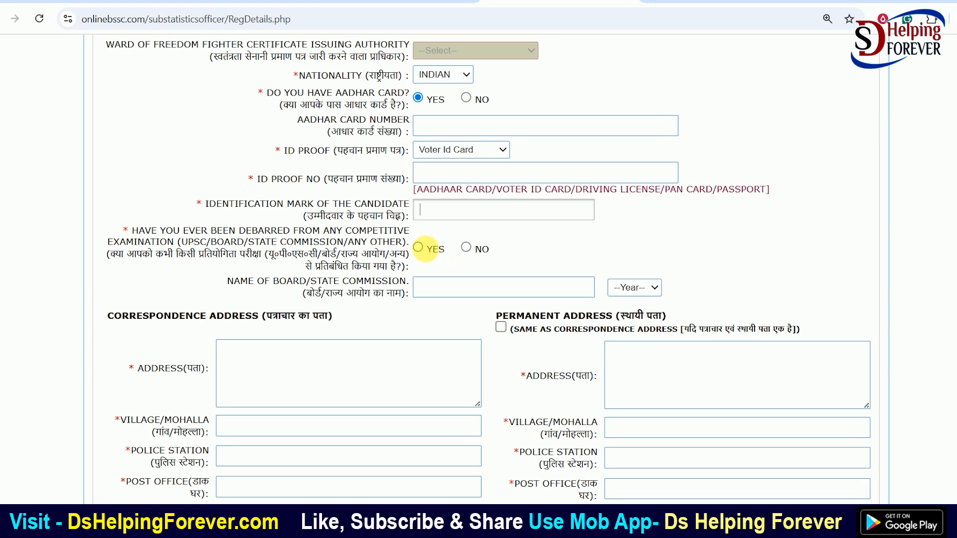
left_click(466, 247)
- Review the correspondence address fields, from address and village through police station, post office, state and district to PIN code
scroll(284, 223, "down", 2)
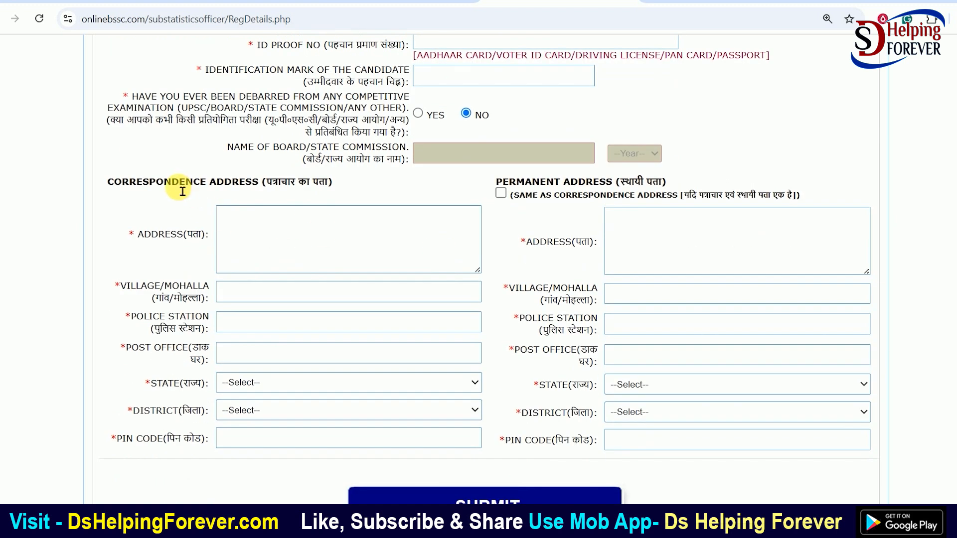
left_click_drag(182, 191, 287, 184)
left_click(272, 235)
scroll(279, 235, "down", 1)
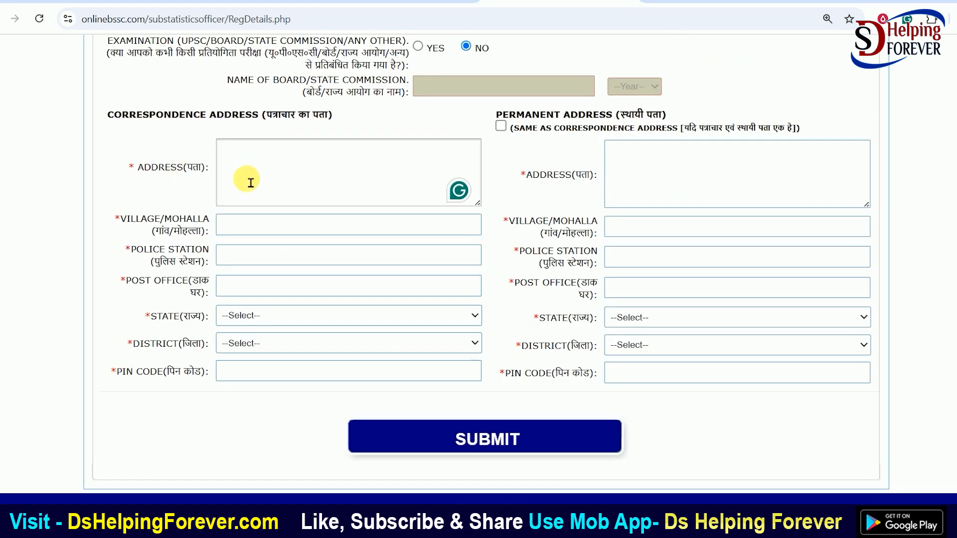
left_click_drag(163, 170, 207, 171)
left_click(327, 171)
left_click_drag(149, 219, 209, 220)
left_click_drag(176, 252, 226, 243)
left_click_drag(146, 281, 214, 282)
left_click_drag(163, 321, 192, 321)
left_click_drag(152, 351, 204, 352)
left_click_drag(158, 376, 184, 375)
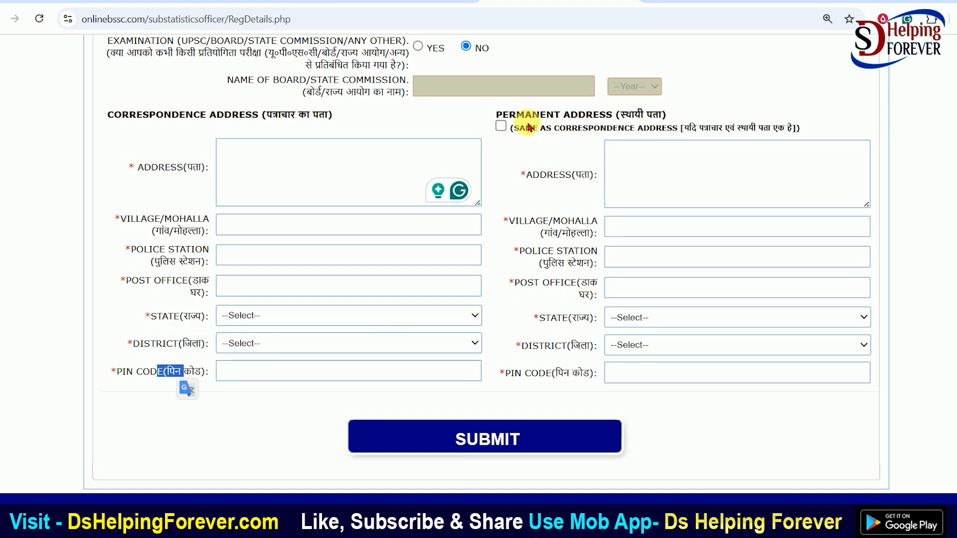
- Compare the permanent address section with the correspondence address and check its address field
left_click_drag(555, 116, 606, 116)
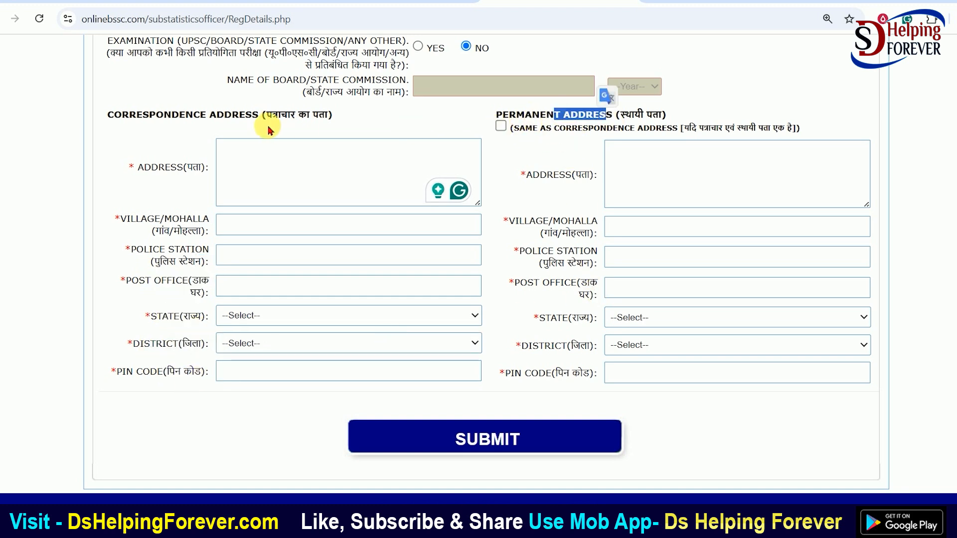
left_click_drag(164, 115, 246, 116)
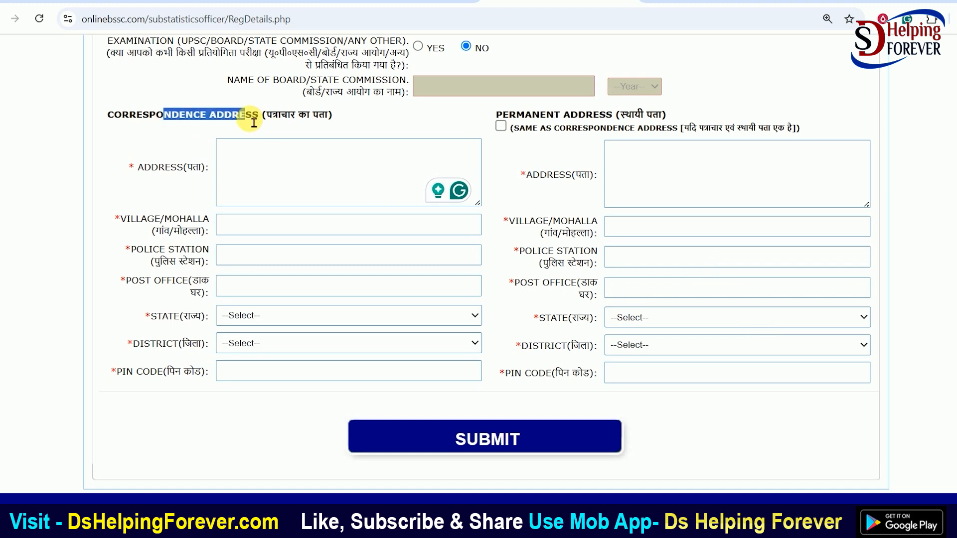
left_click(654, 165)
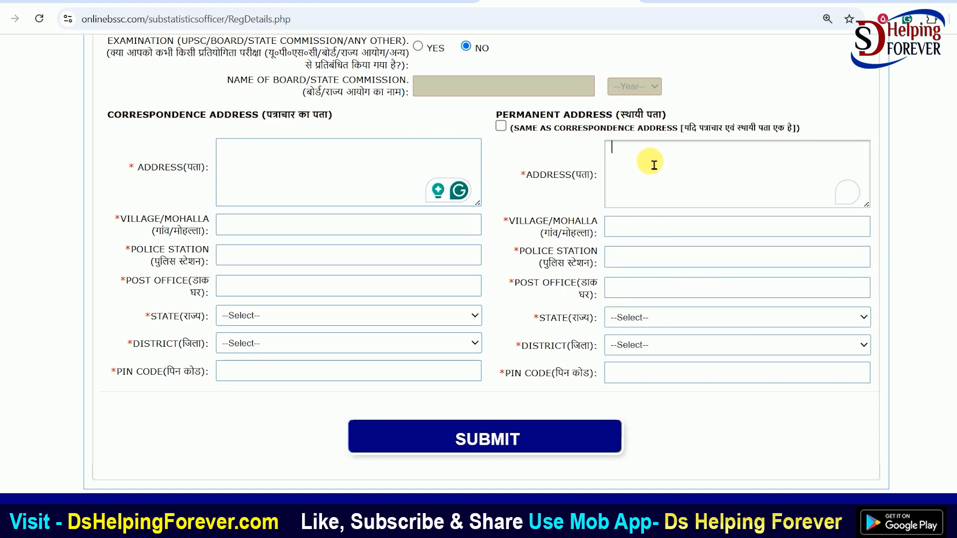
- Submit the personal details and start the online registration fee payment with SBI as the payment bank
left_click(499, 440)
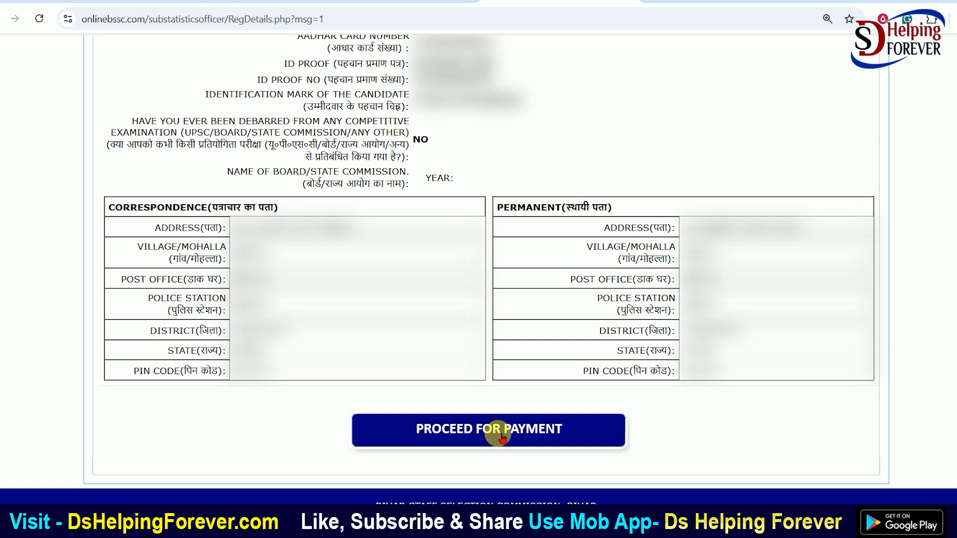
scroll(549, 220, "down", 8)
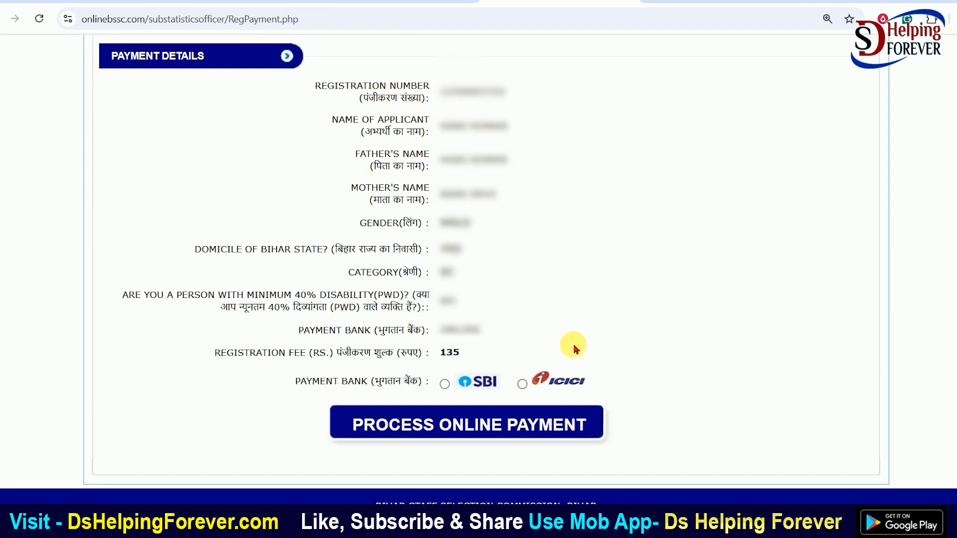
left_click(445, 385)
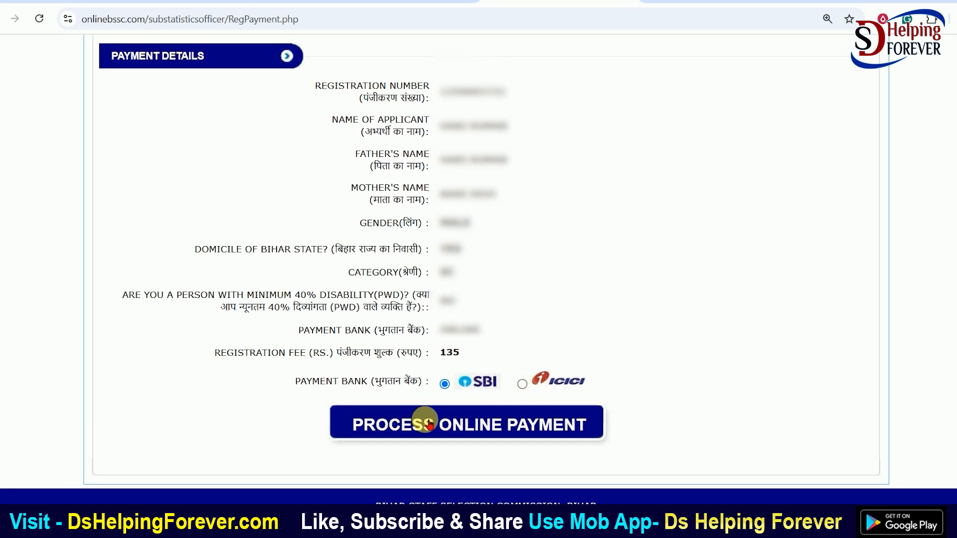
left_click(481, 427)
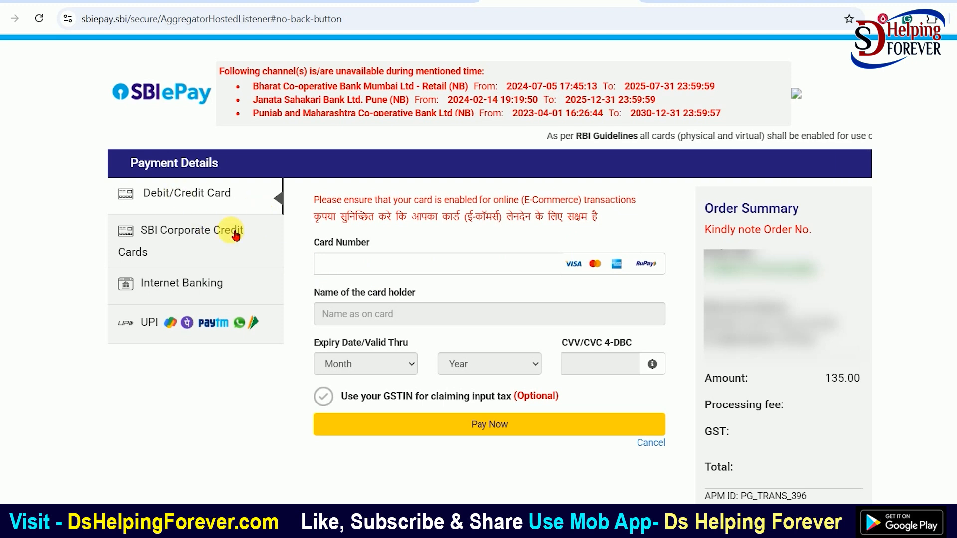
- Look through the SBI ePay payment methods, pay the registration fee by UPI QR and review the payment details
left_click(188, 236)
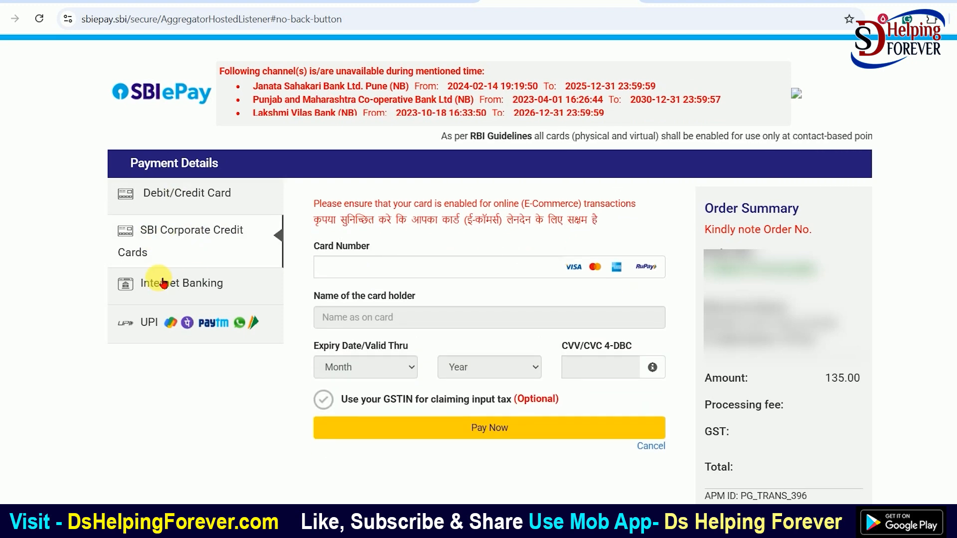
left_click(157, 283)
left_click(165, 311)
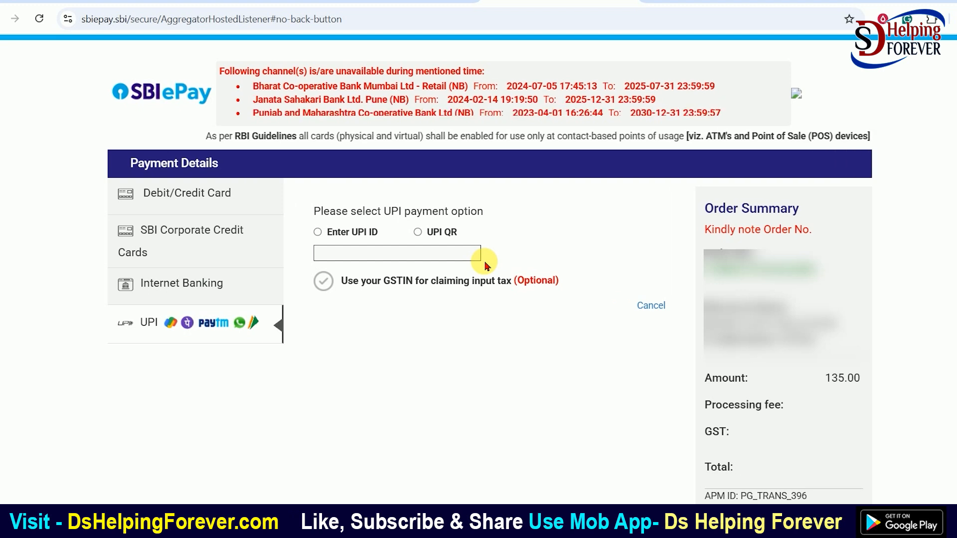
left_click(417, 232)
left_click(505, 313)
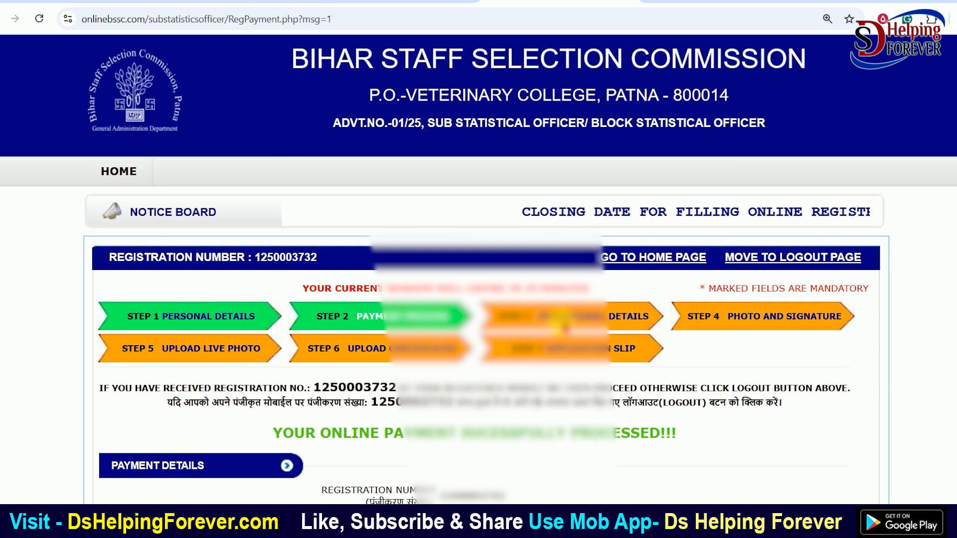
scroll(705, 398, "down", 8)
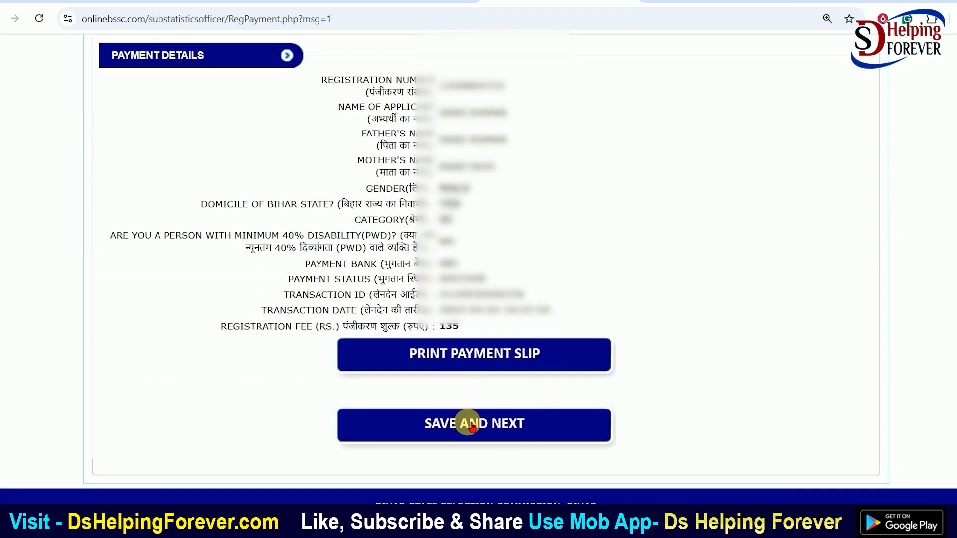
- Save the payment step, continue to the educational details and enter 500 total marks and 360 obtained marks for the 10th
left_click(489, 433)
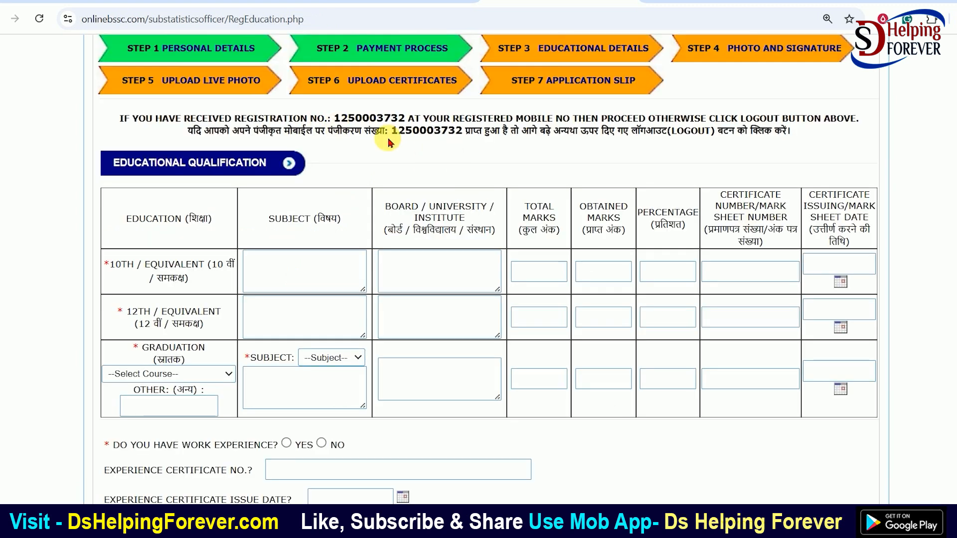
scroll(374, 232, "down", 1)
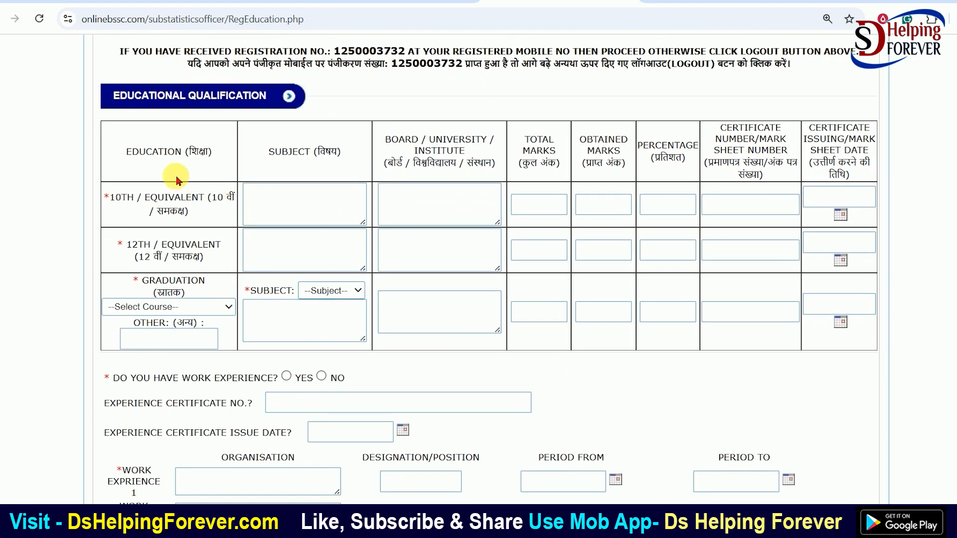
left_click_drag(157, 198, 280, 195)
left_click(231, 208)
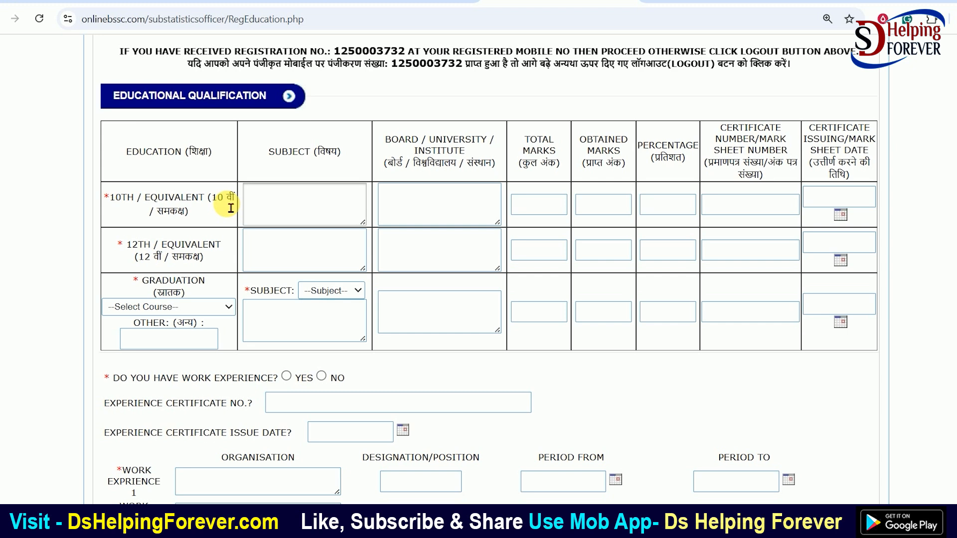
key("Tab")
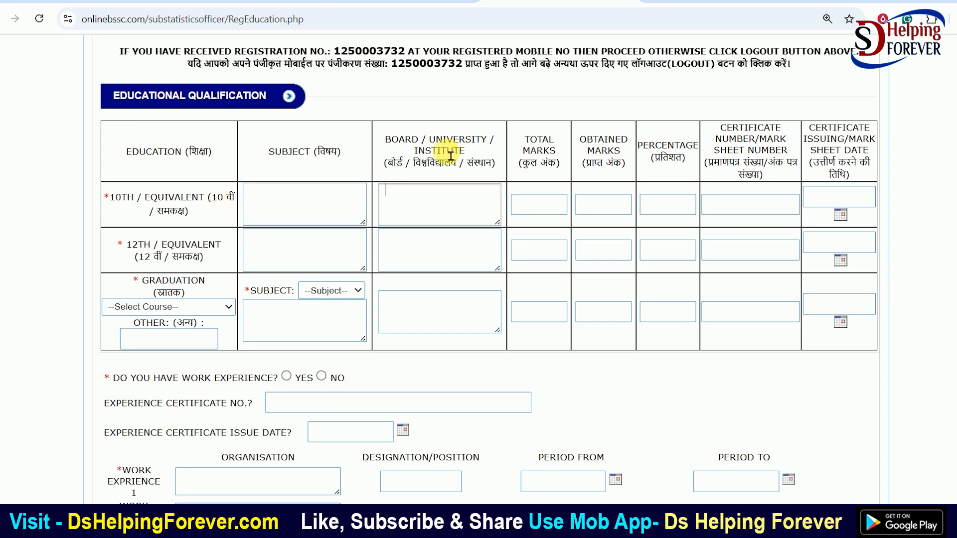
key("Tab")
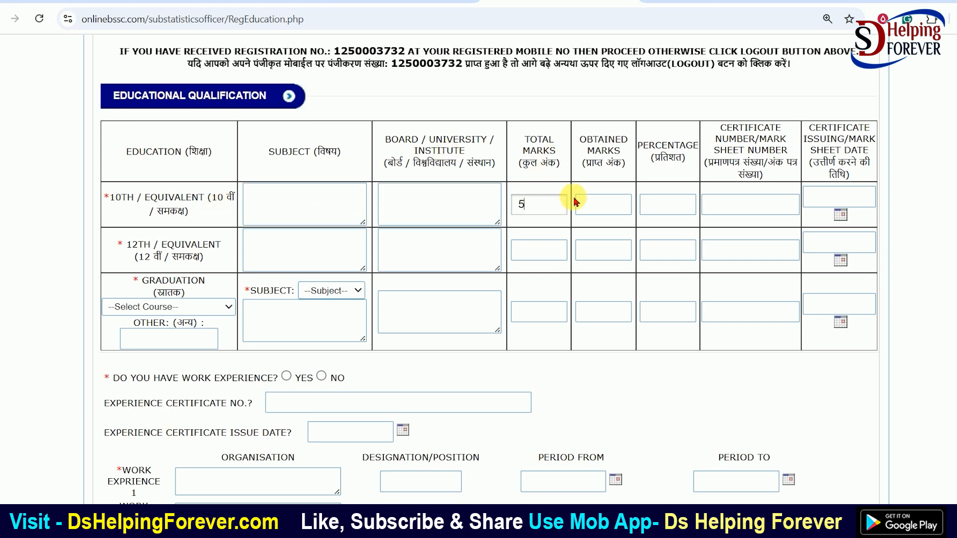
left_click(577, 201)
type("360")
key("Tab")
- Review the certificate number and issuing date fields of the 10th row and the subject field of the 12th row
left_click_drag(727, 131, 781, 155)
left_click(745, 209)
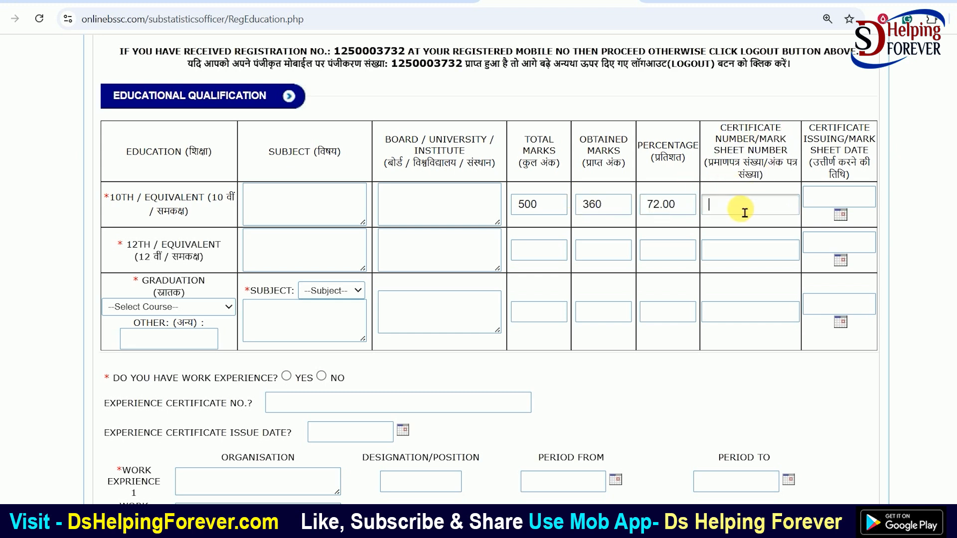
left_click_drag(824, 131, 854, 152)
left_click(853, 152)
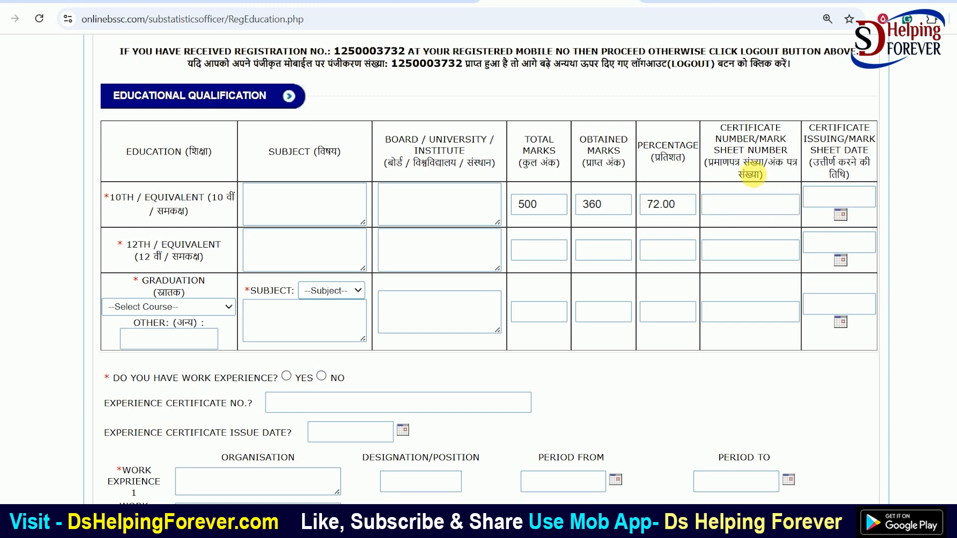
left_click(754, 212)
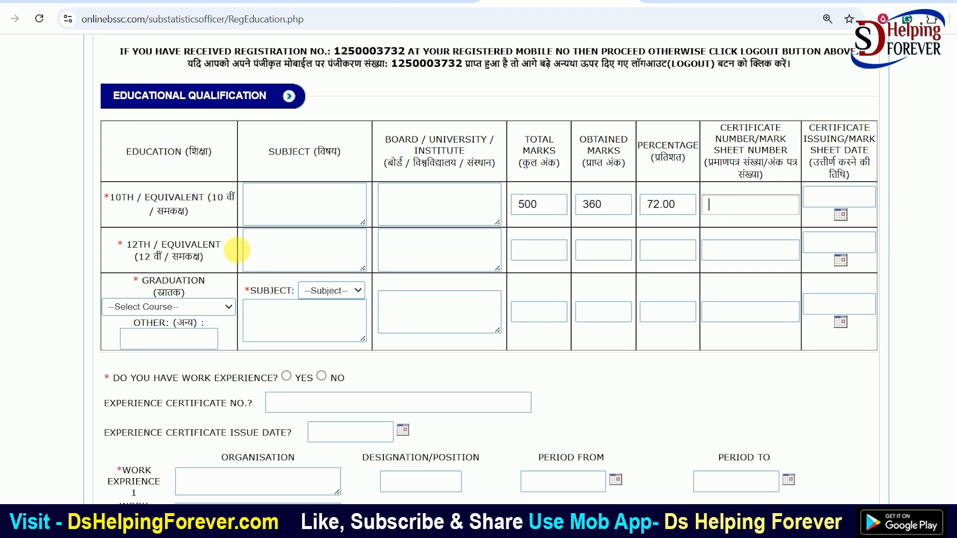
left_click(315, 240)
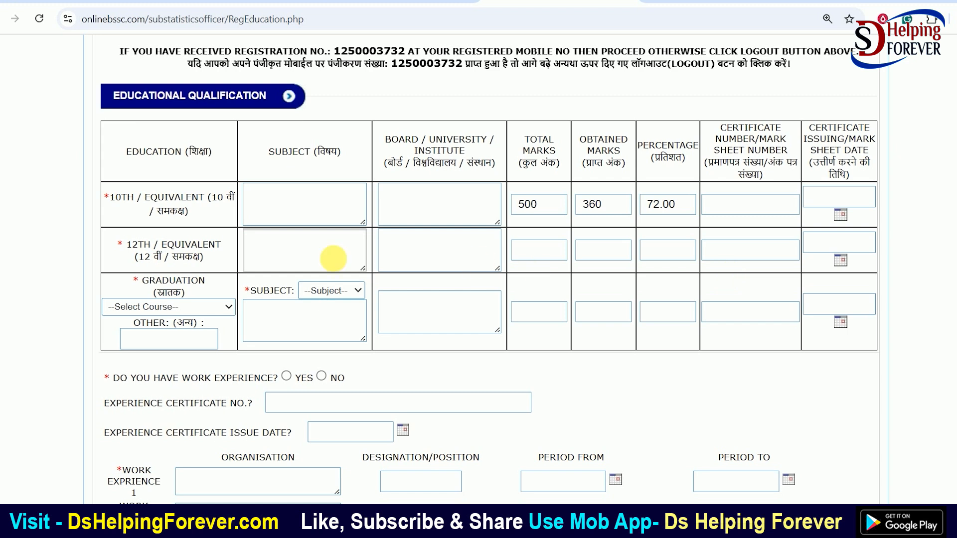
- Choose Mathematics as the graduation subject
left_click_drag(140, 279, 149, 292)
left_click(305, 291)
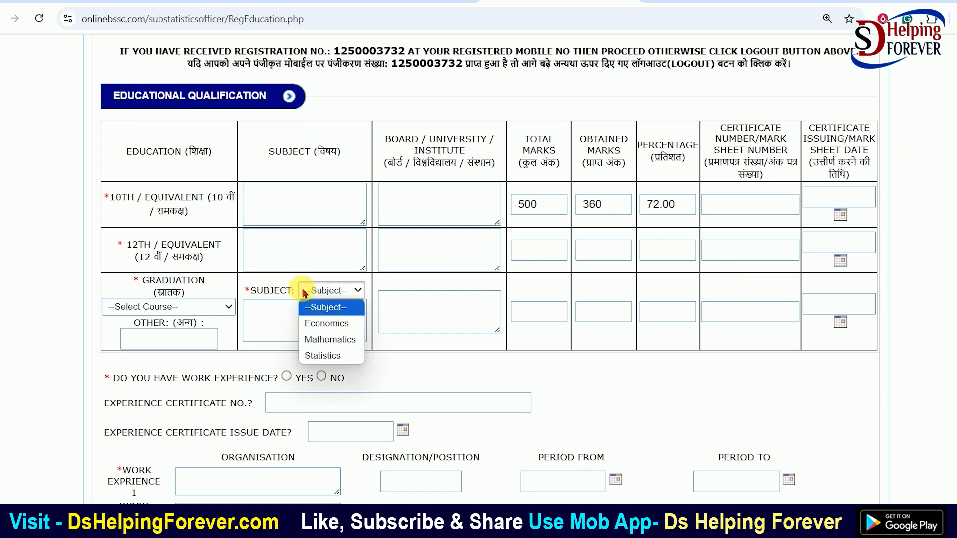
left_click(324, 340)
left_click(278, 325)
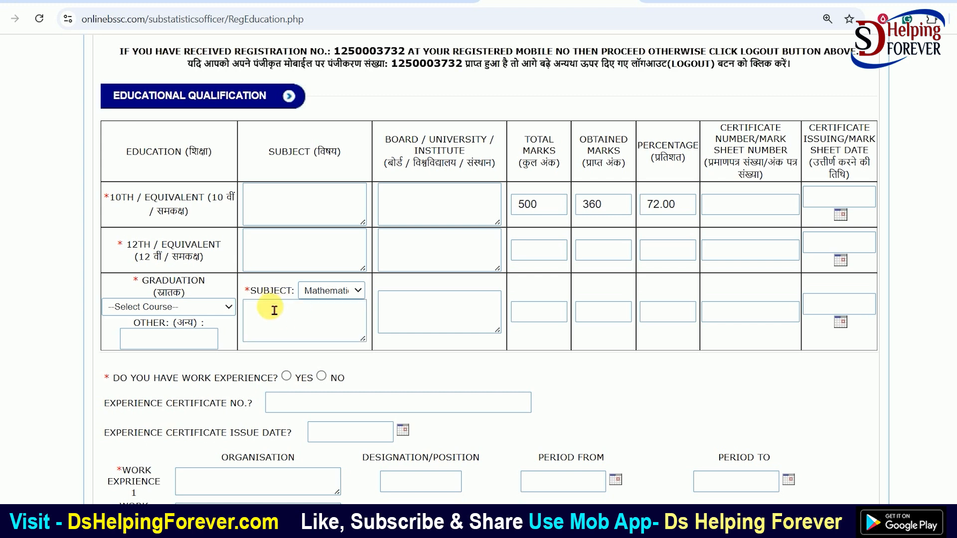
left_click(324, 291)
left_click(322, 292)
- Review the graduation row's university, total marks, obtained marks, certificate number and issuing date fields
left_click(431, 311)
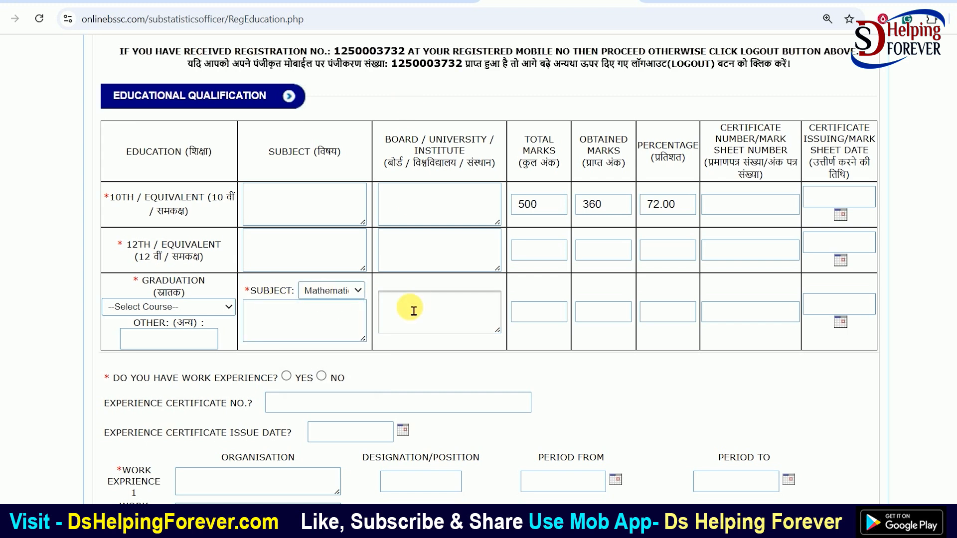
left_click(545, 319)
left_click(630, 319)
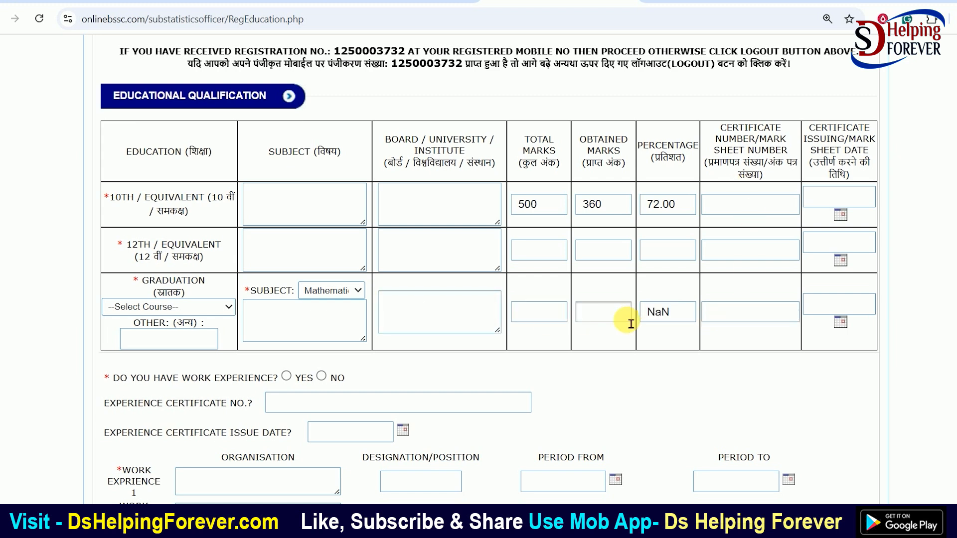
left_click(734, 323)
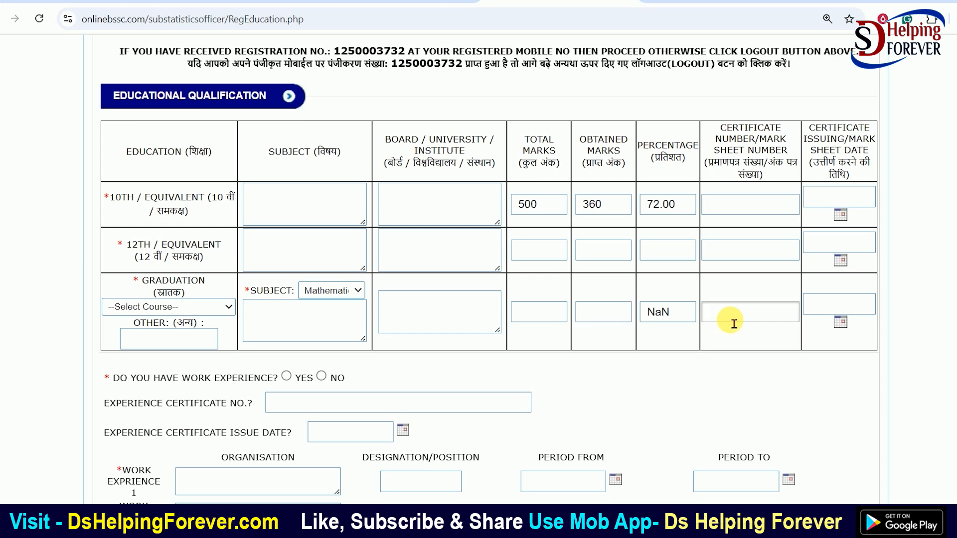
left_click_drag(828, 133, 855, 160)
left_click(860, 300)
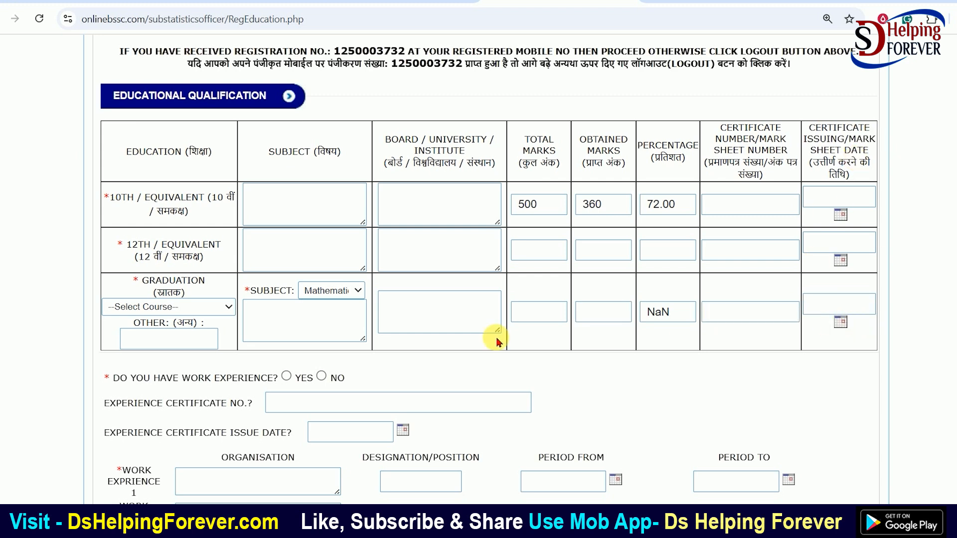
- Set the graduation course to B.Sc
left_click(180, 308)
left_click(179, 309)
left_click(178, 308)
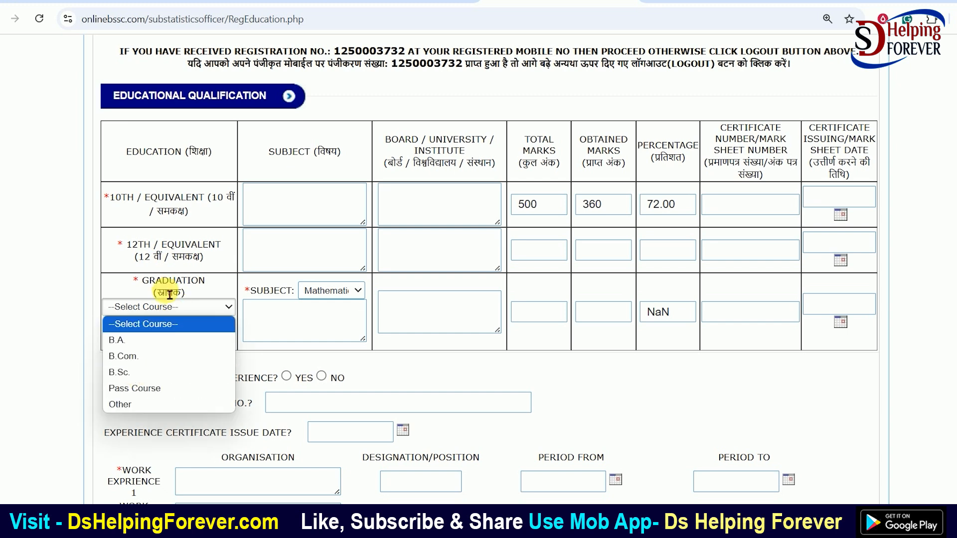
left_click(133, 376)
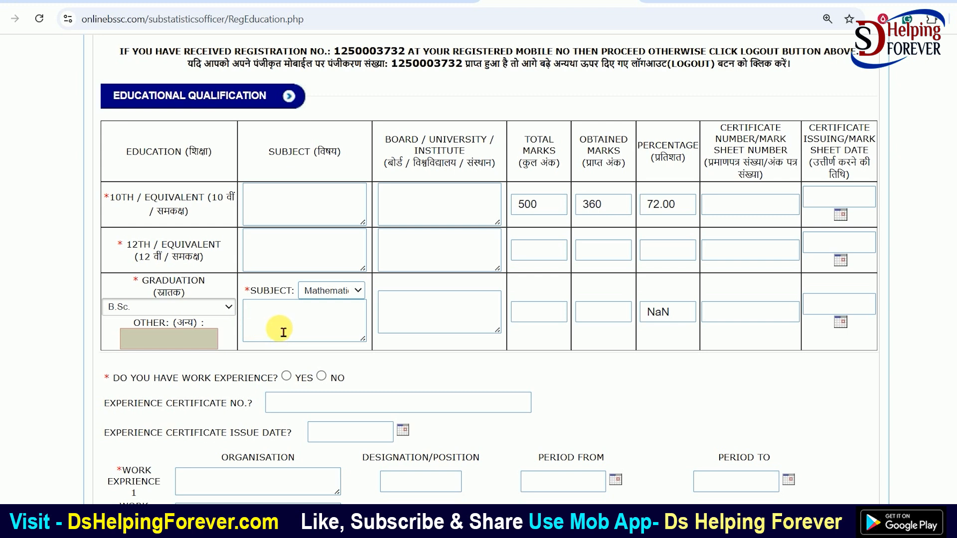
- Answer No to the question about having work experience
scroll(441, 333, "down", 1)
left_click_drag(183, 312, 313, 318)
left_click(321, 310)
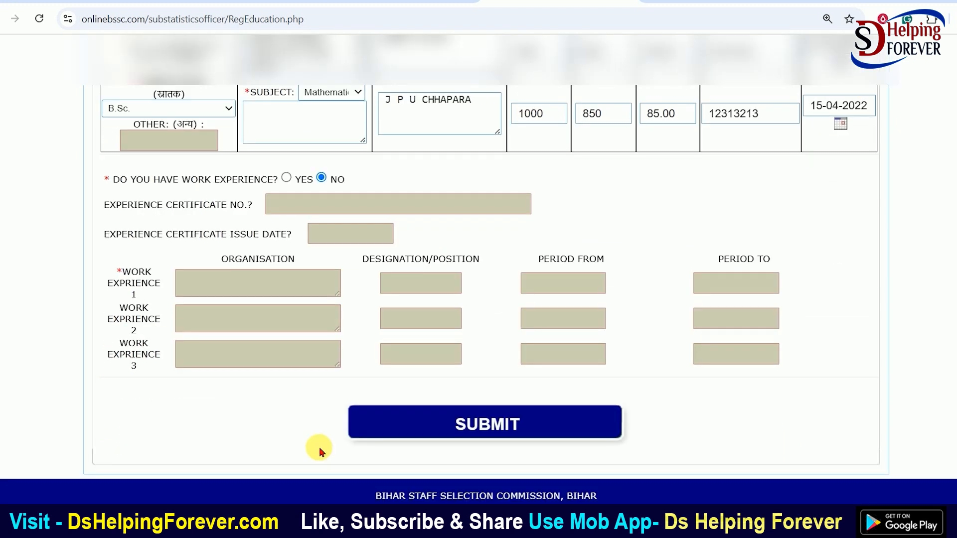
- Check the graduation subject choice and the empty text box beneath it
left_click(275, 116)
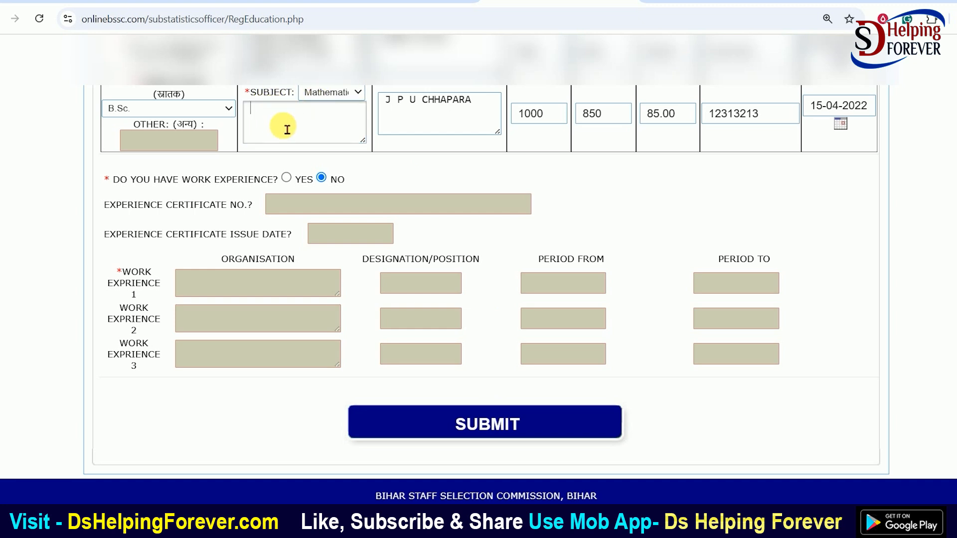
double_click(267, 92)
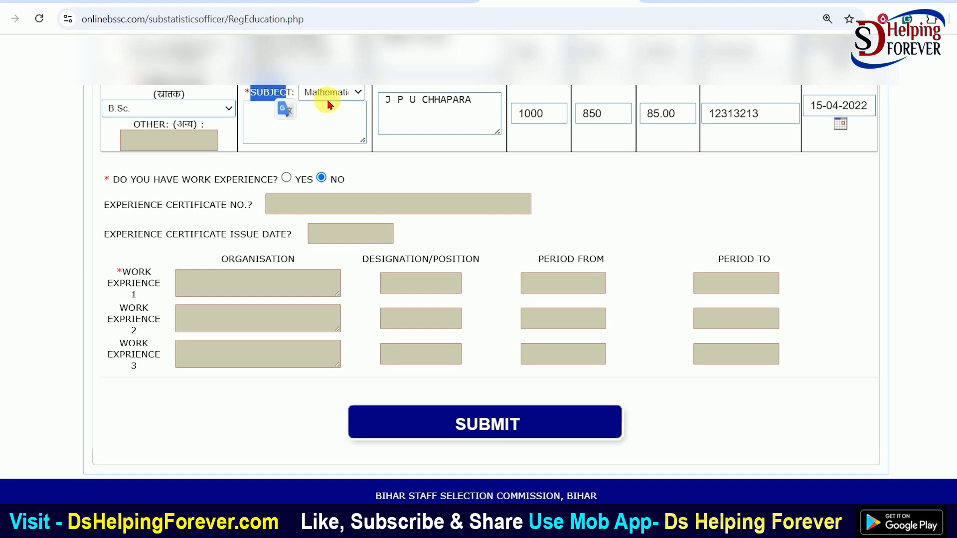